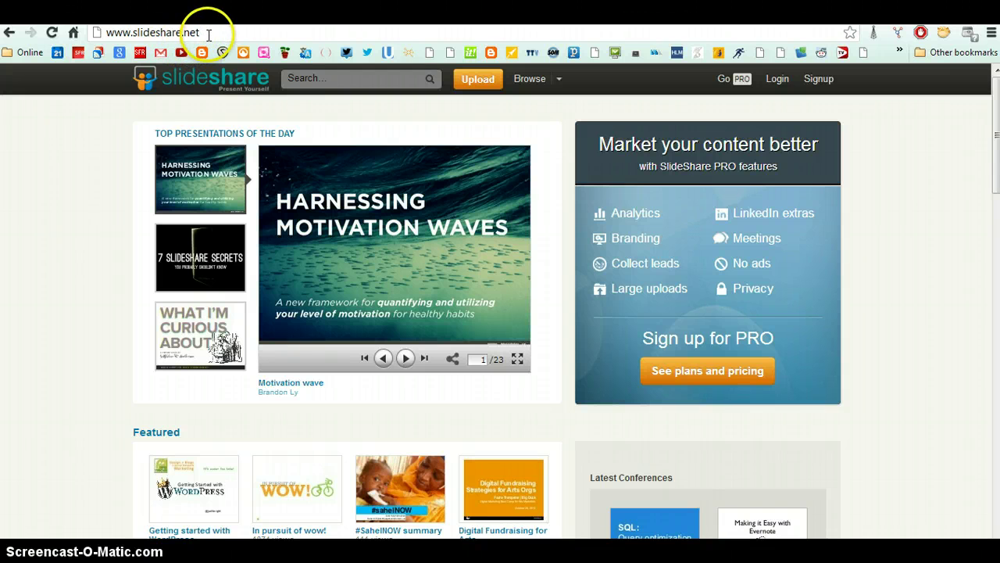
Open the SlideShare signup page and examine the fields required for a free account.
mouse_move(208, 34)
left_mouse_down()
mouse_move(108, 32)
mouse_move(211, 35)
left_mouse_up()
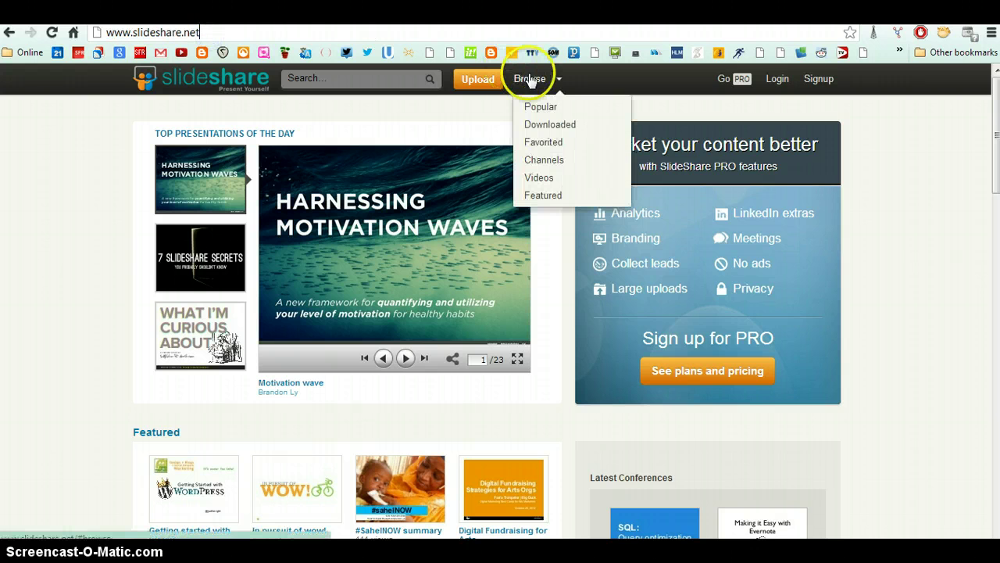
left_click(818, 82)
left_click(818, 82)
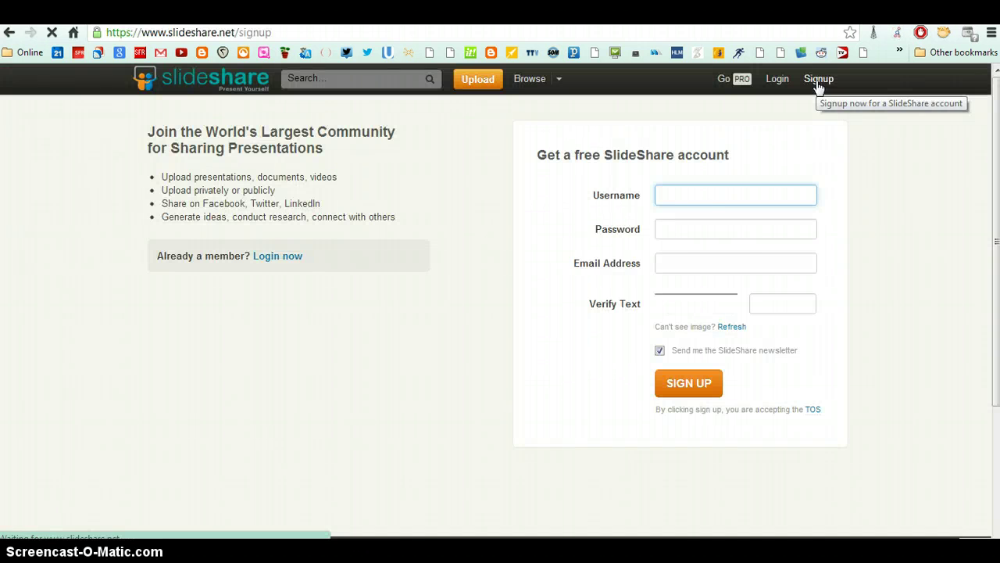
left_click(797, 134)
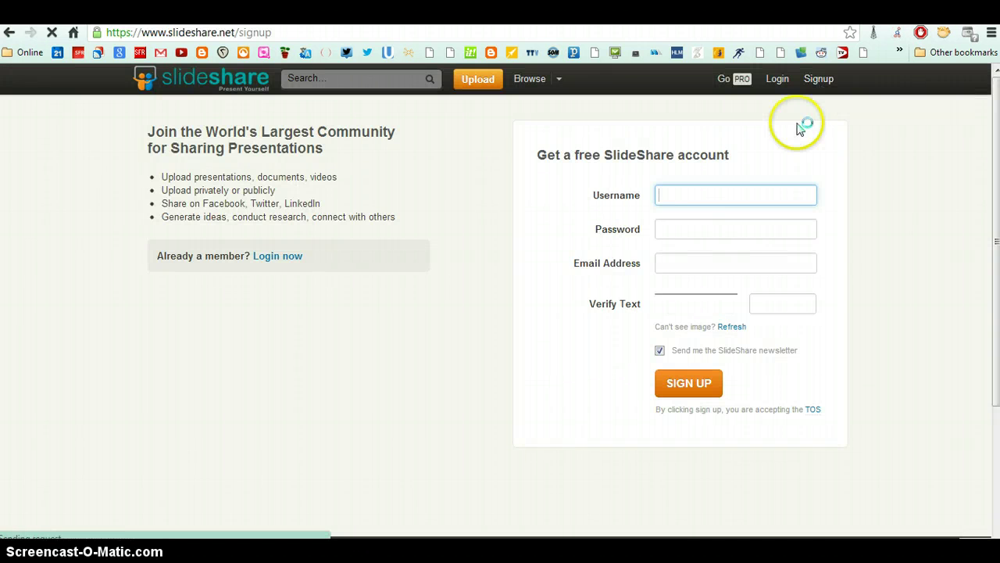
left_click(705, 190)
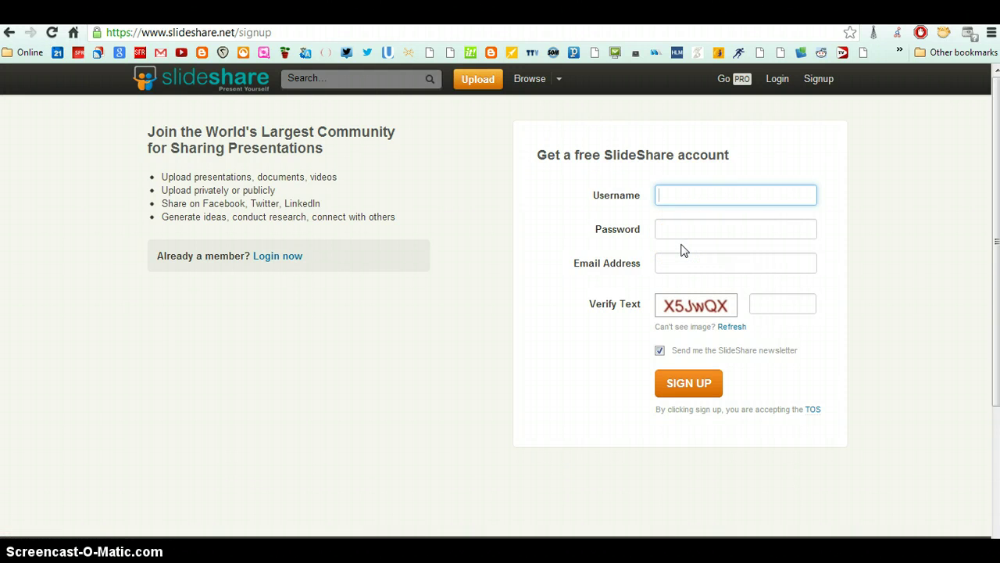
Log in to the existing SlideShare account with its username and password.
left_click(778, 81)
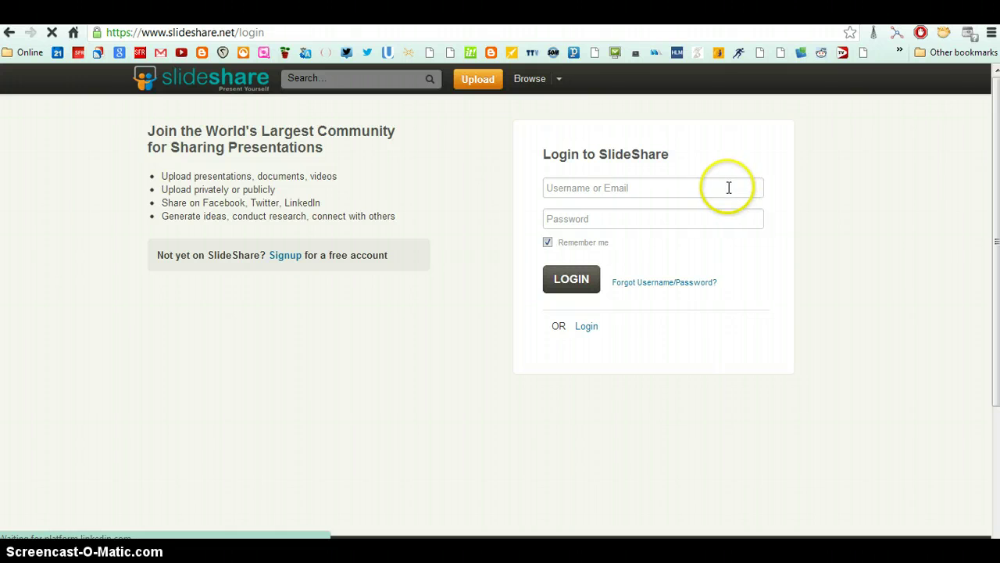
left_click(727, 187)
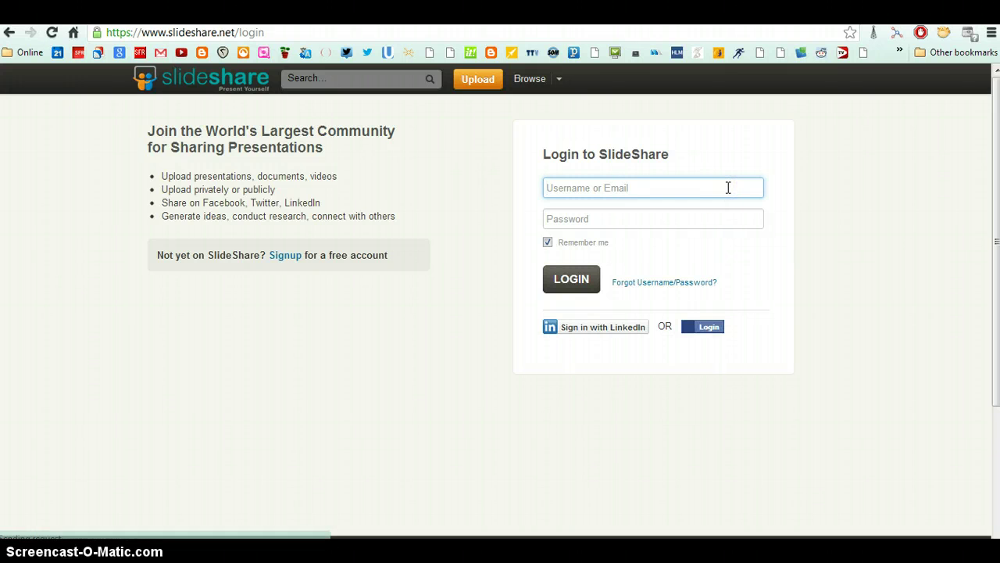
type("charango2008")
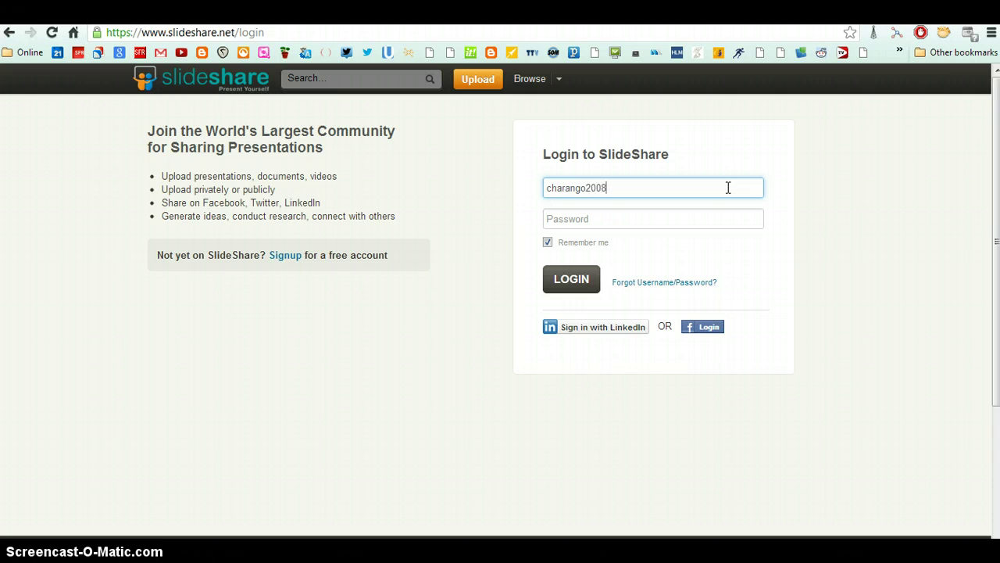
left_click(662, 213)
type("•")
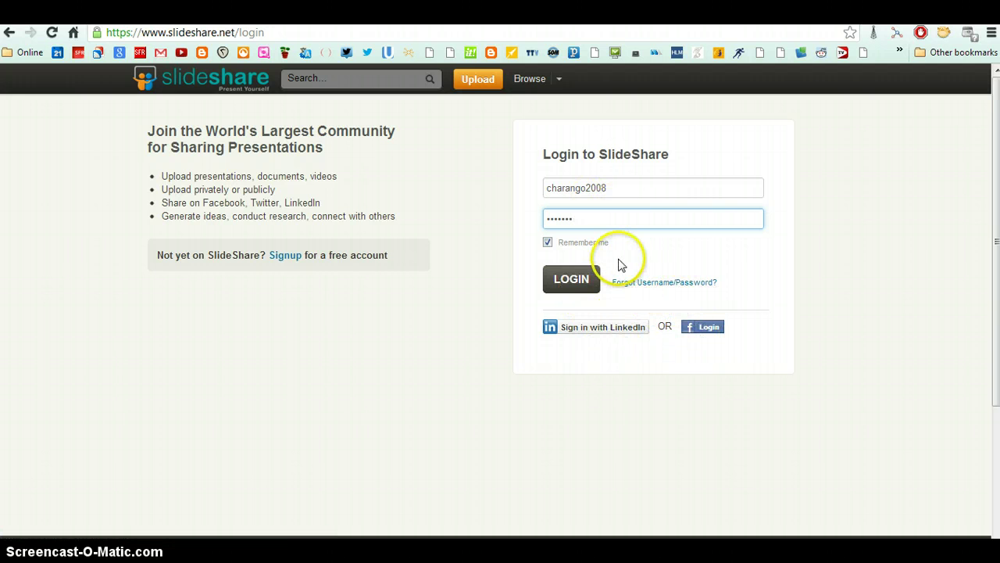
left_click(581, 283)
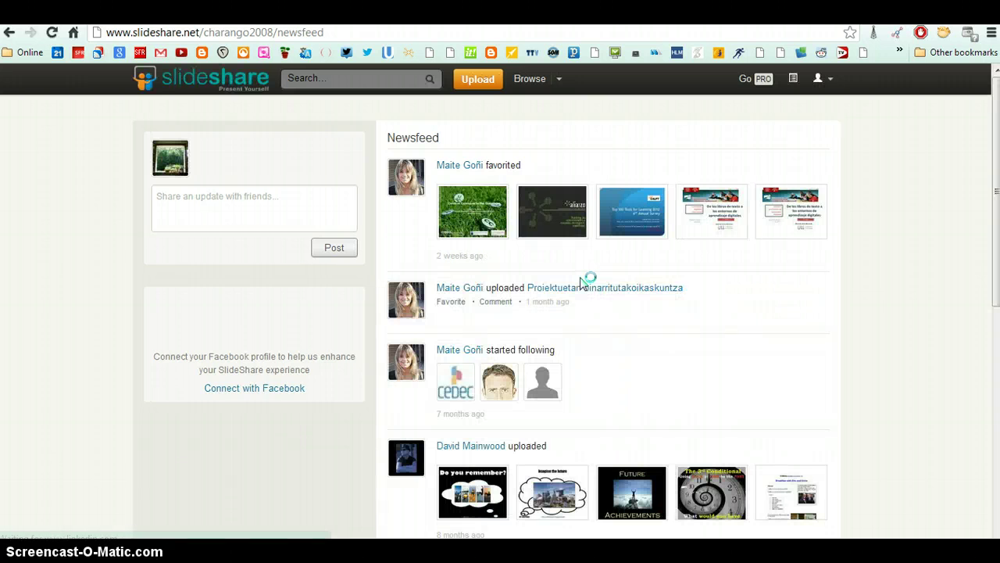
Open the My Uploads page of the logged-in account.
left_click(819, 80)
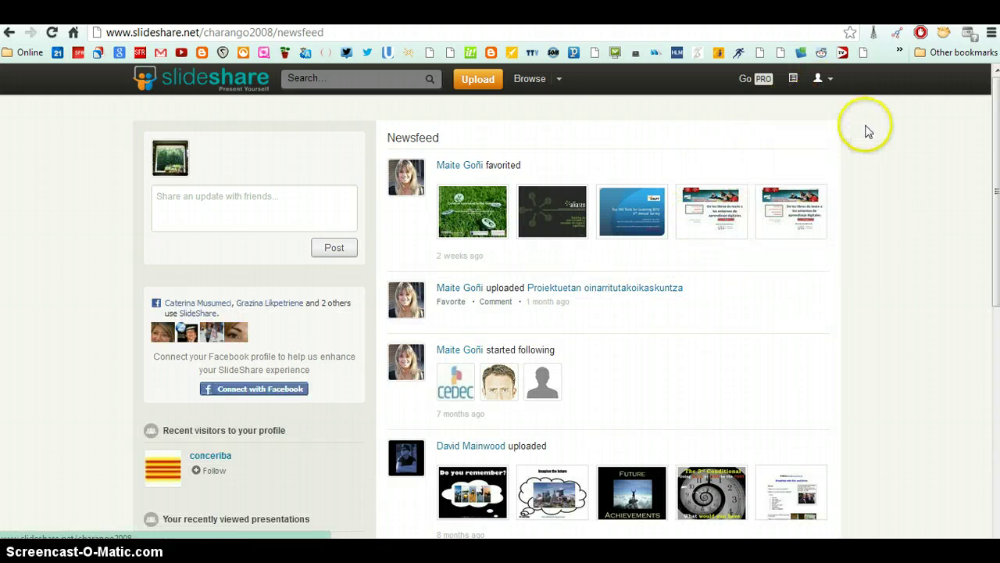
mouse_move(835, 85)
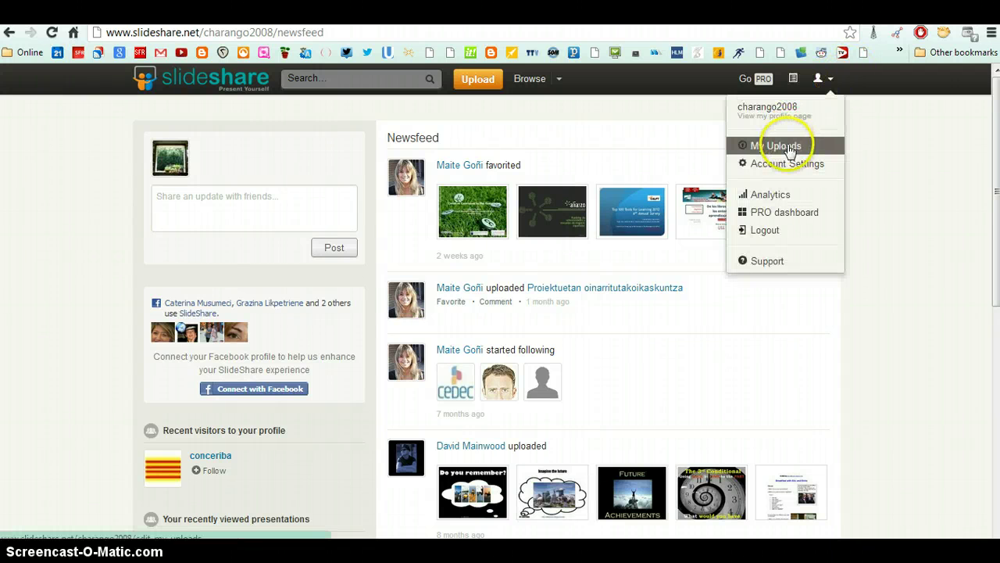
left_click(862, 139)
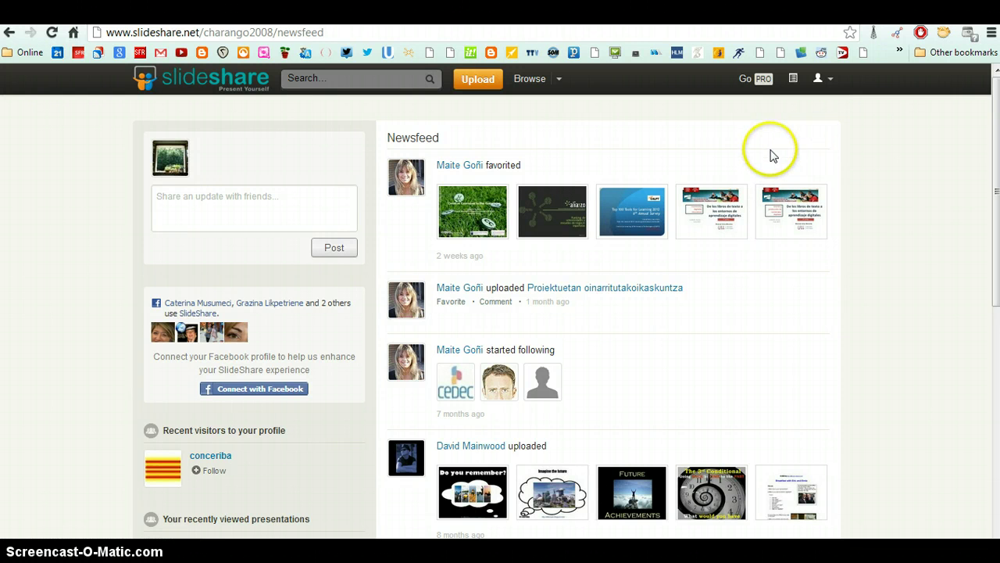
left_click(815, 80)
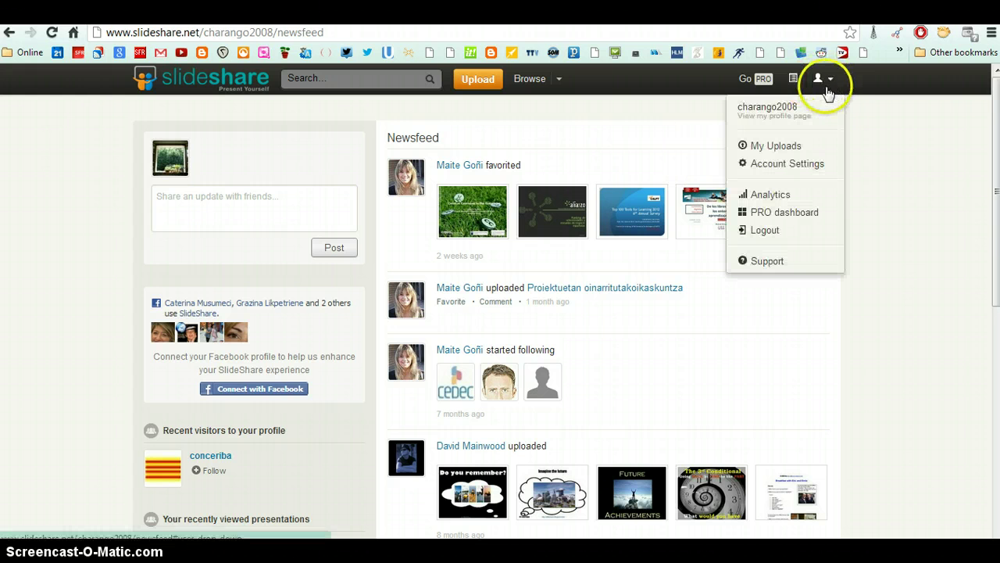
left_click(787, 152)
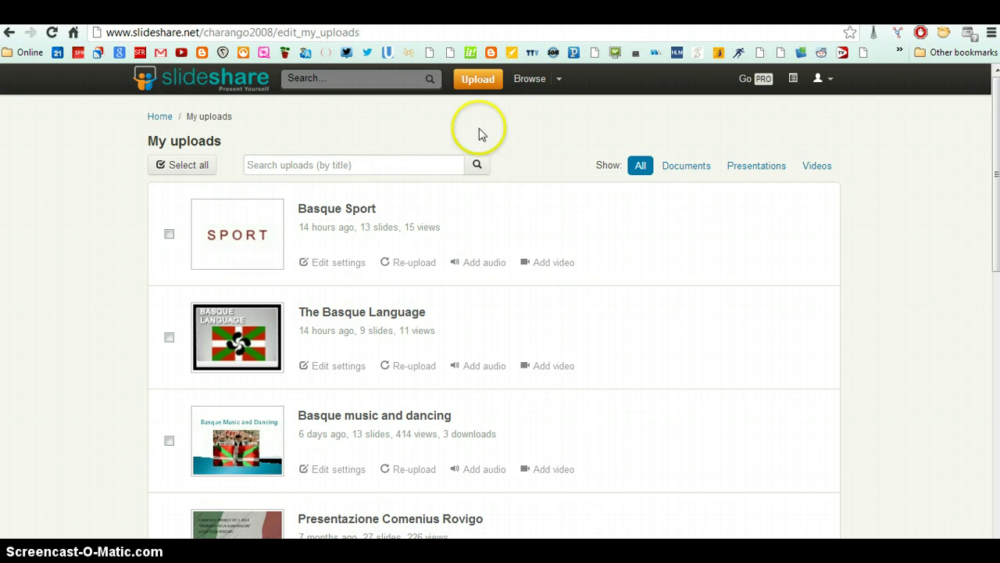
Start a standard upload of one or more files from the upload page.
left_click(479, 82)
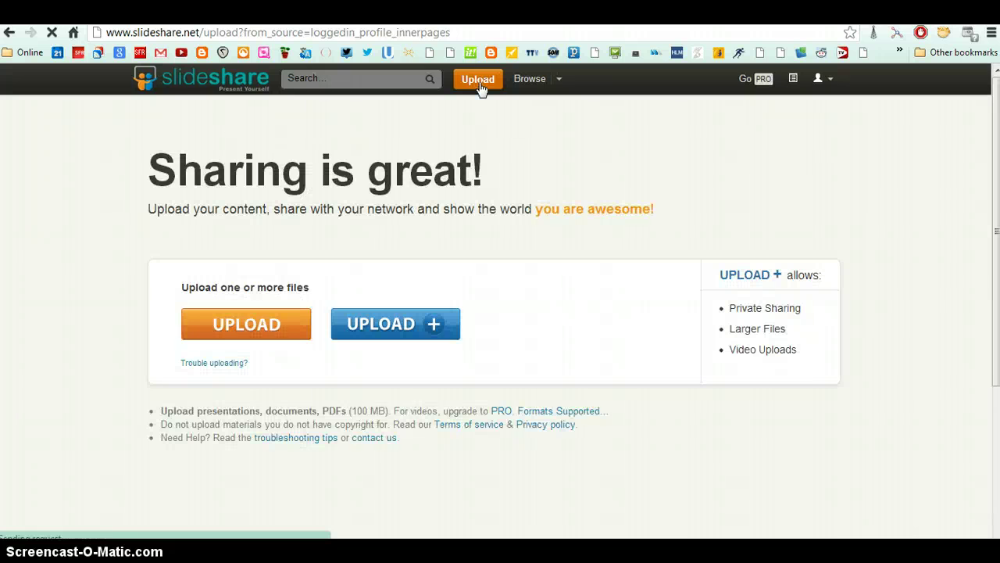
left_click(422, 143)
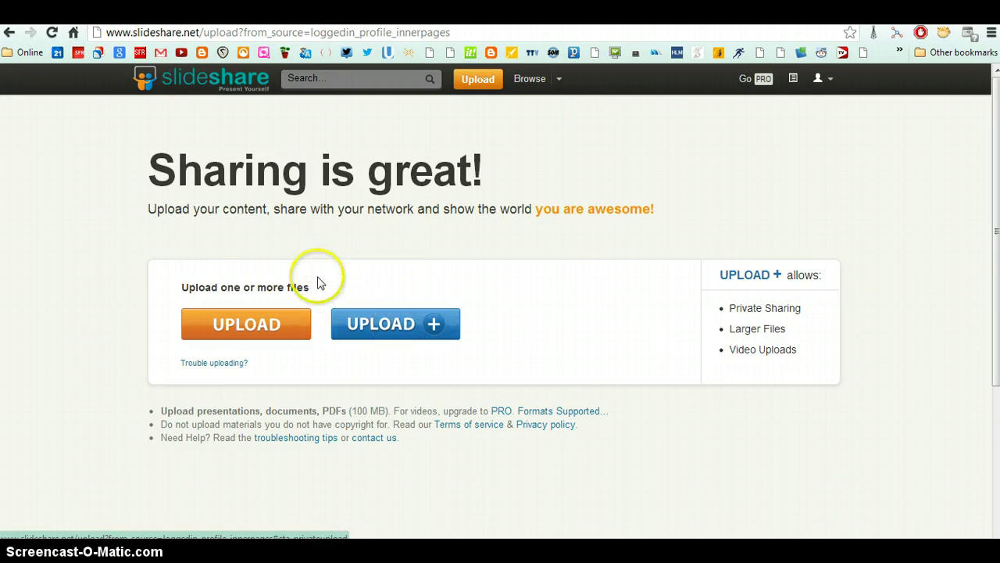
left_click(243, 322)
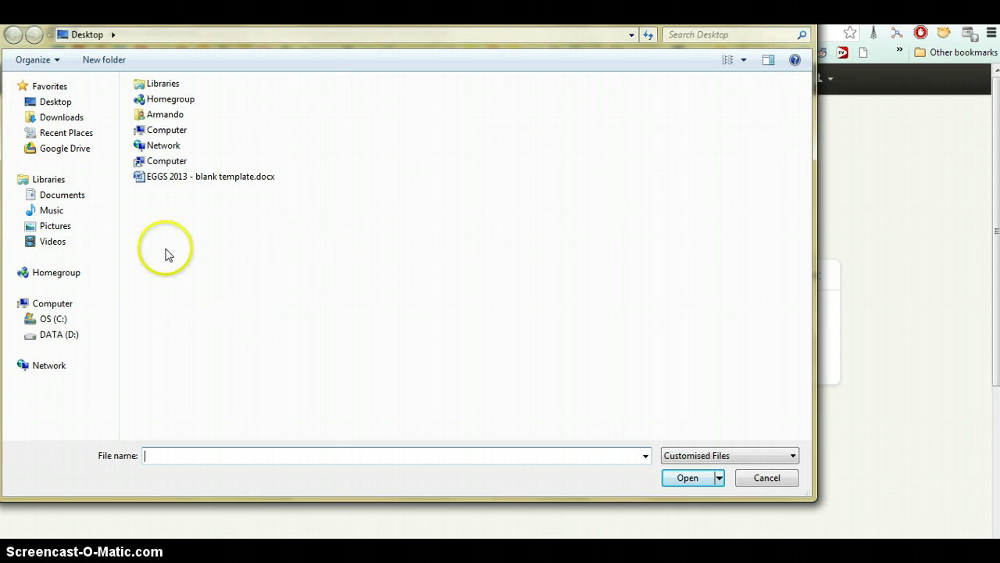
Choose Bayonne-Sicily[2].pptx from the Comenius folder inside Lycée in the Documents library for upload.
left_click(61, 195)
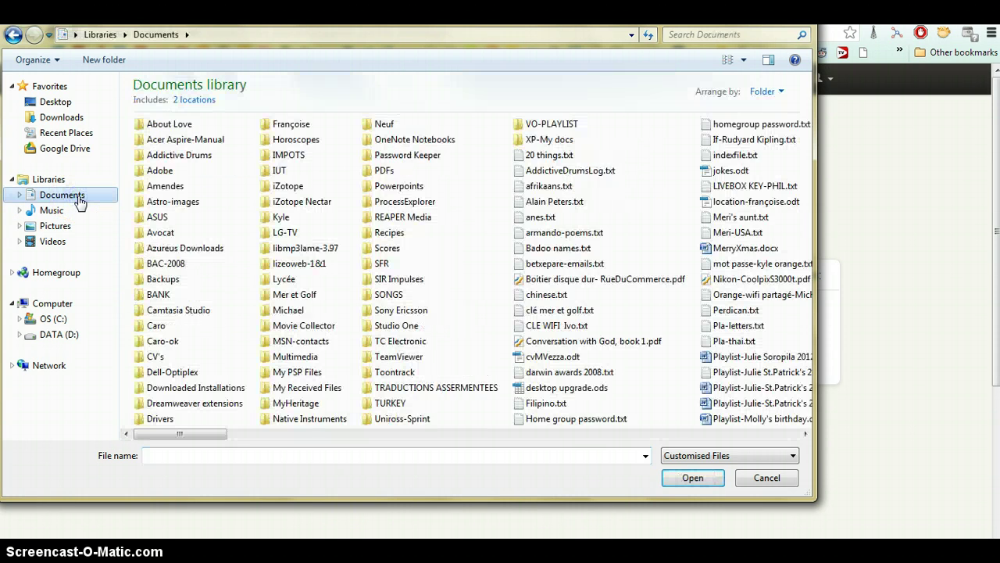
left_click(277, 286)
double_click(276, 286)
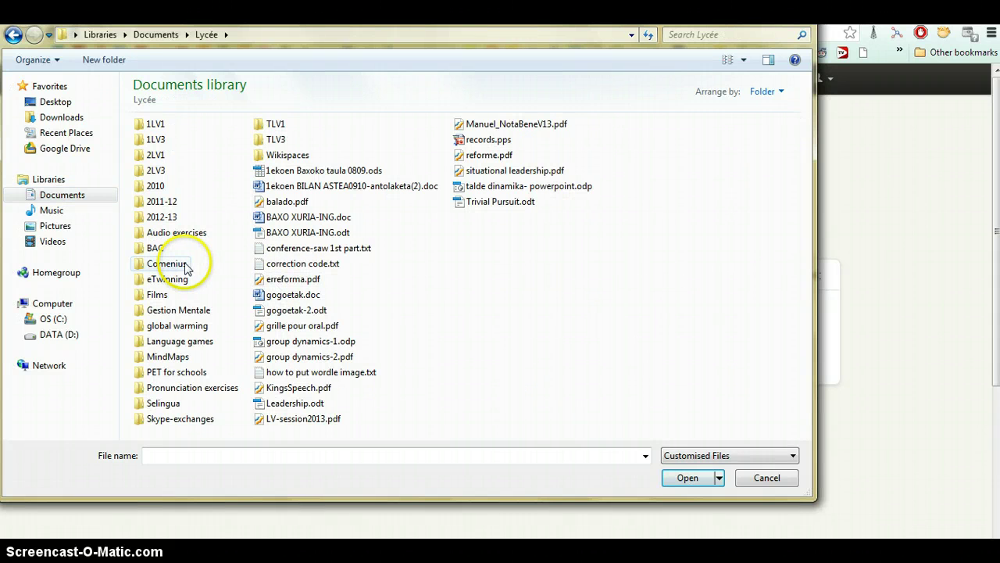
double_click(185, 266)
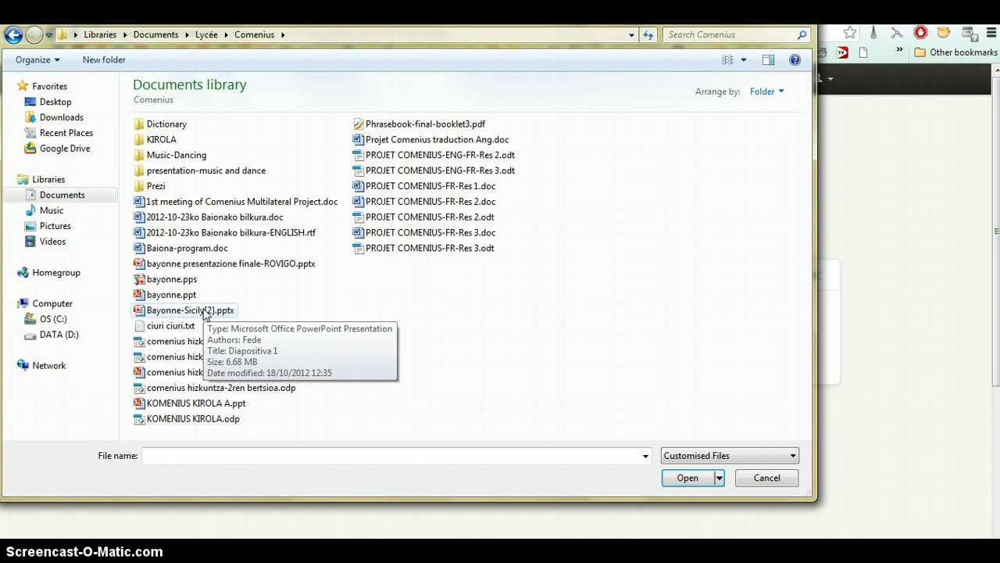
double_click(205, 312)
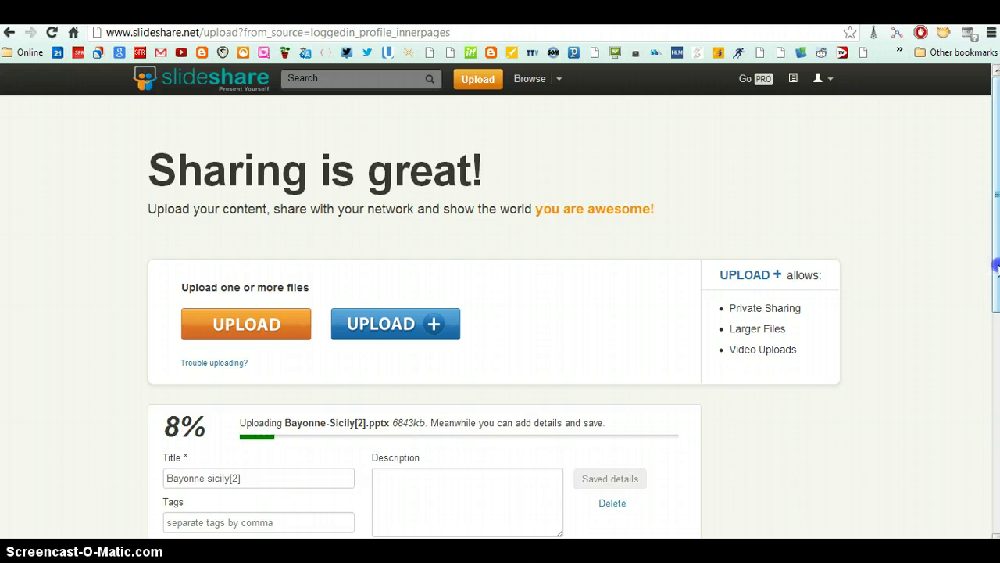
Replace the uploading presentation's title with "Sicily Powerpoint for Baiona".
left_click_drag(996, 266, 974, 340)
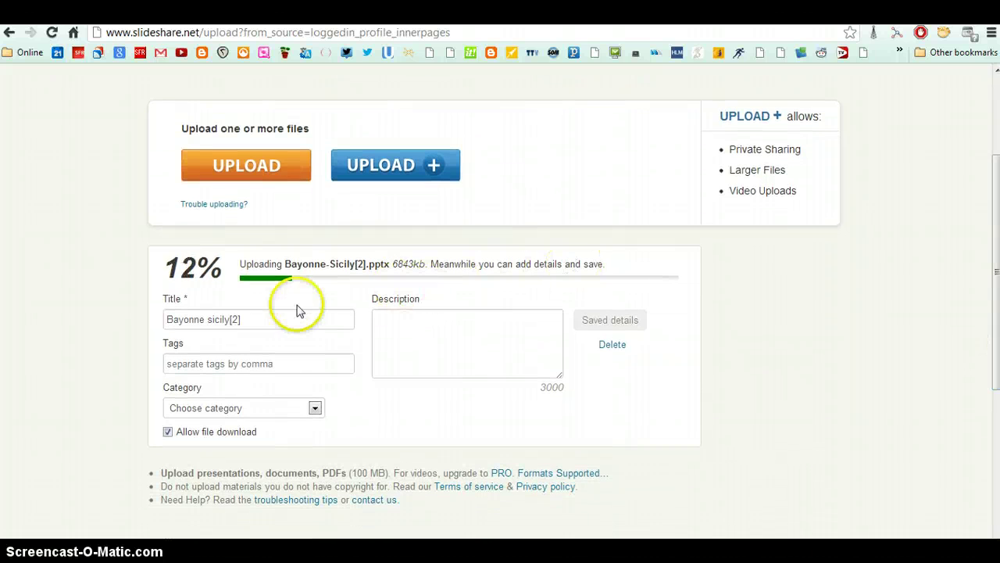
left_click(245, 326)
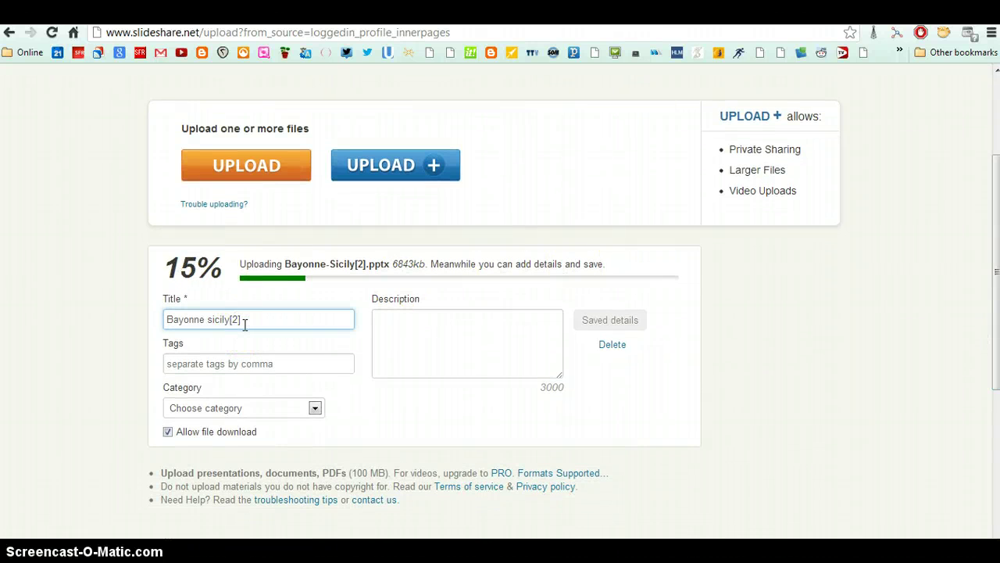
key("BackSpace")
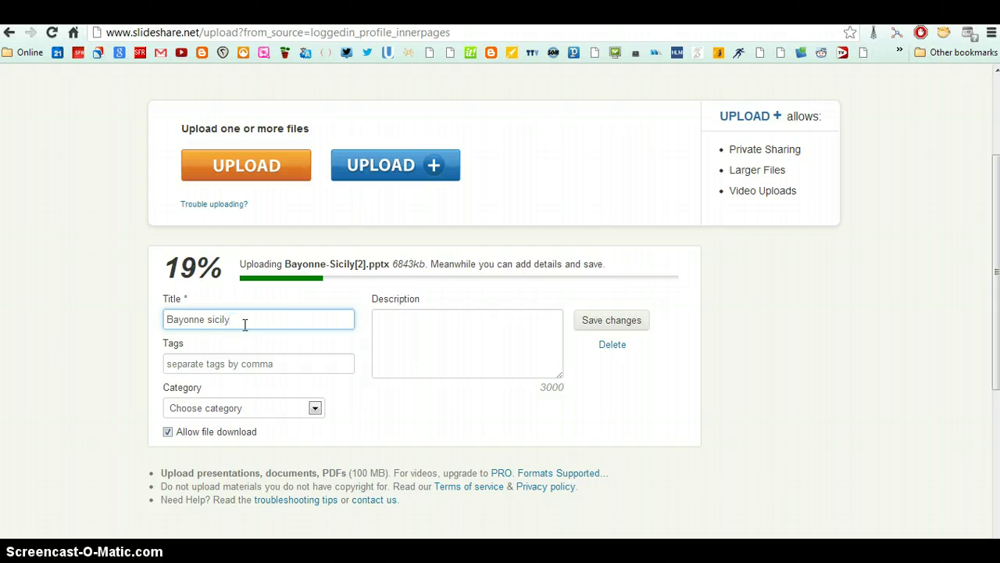
left_click(207, 319)
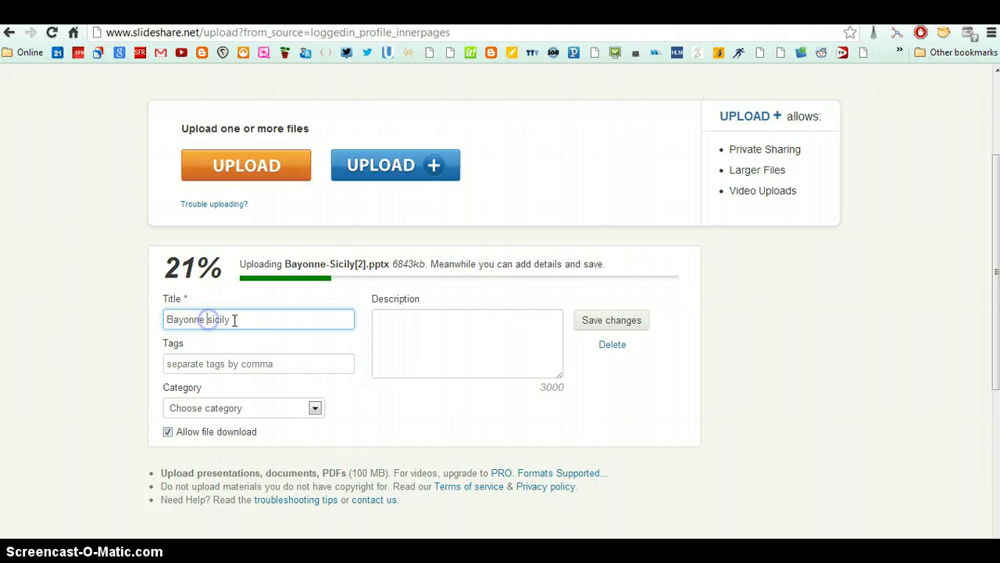
left_click_drag(235, 321, 90, 342)
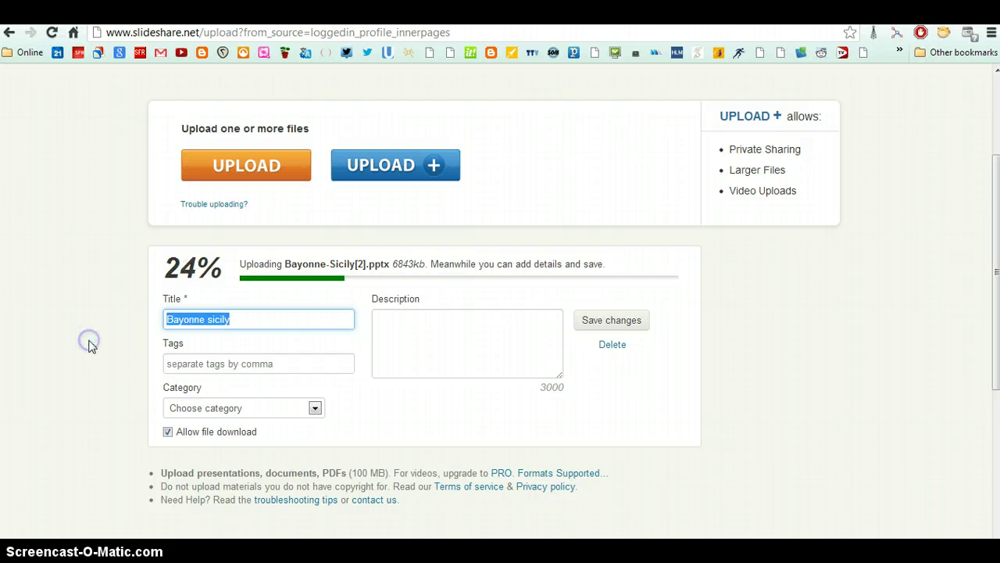
type("Sici")
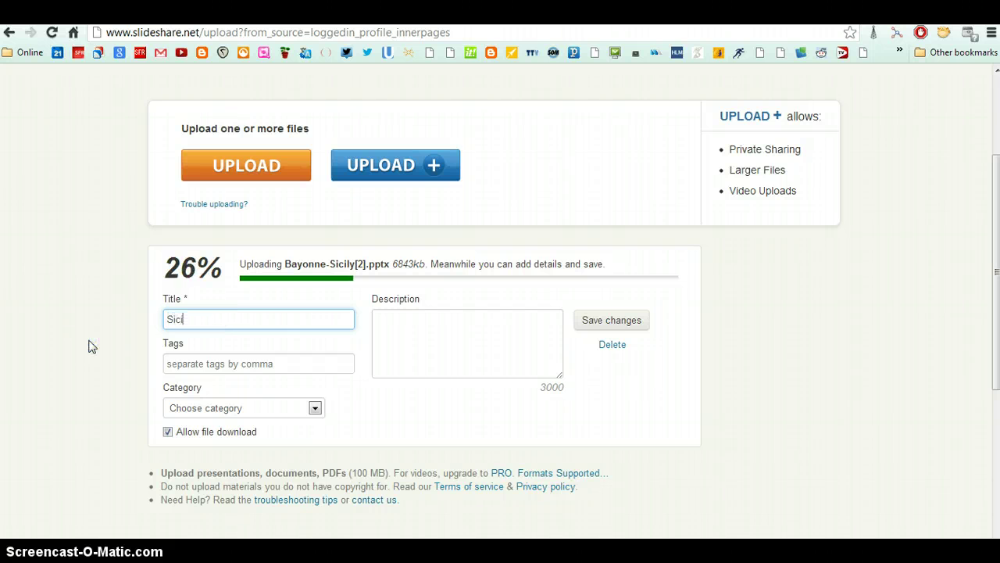
type("ly Powe")
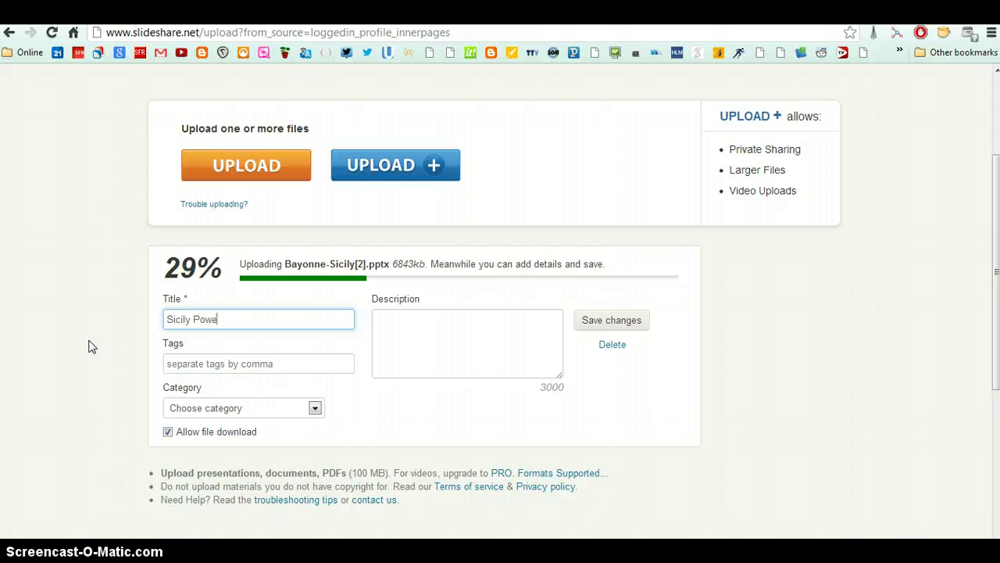
type("rpoint for")
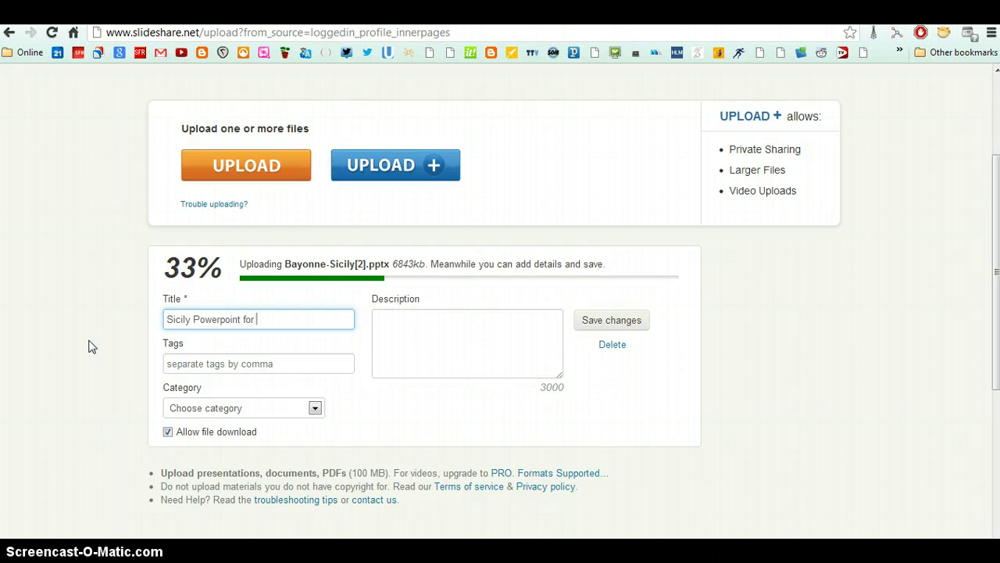
type(" Baiona")
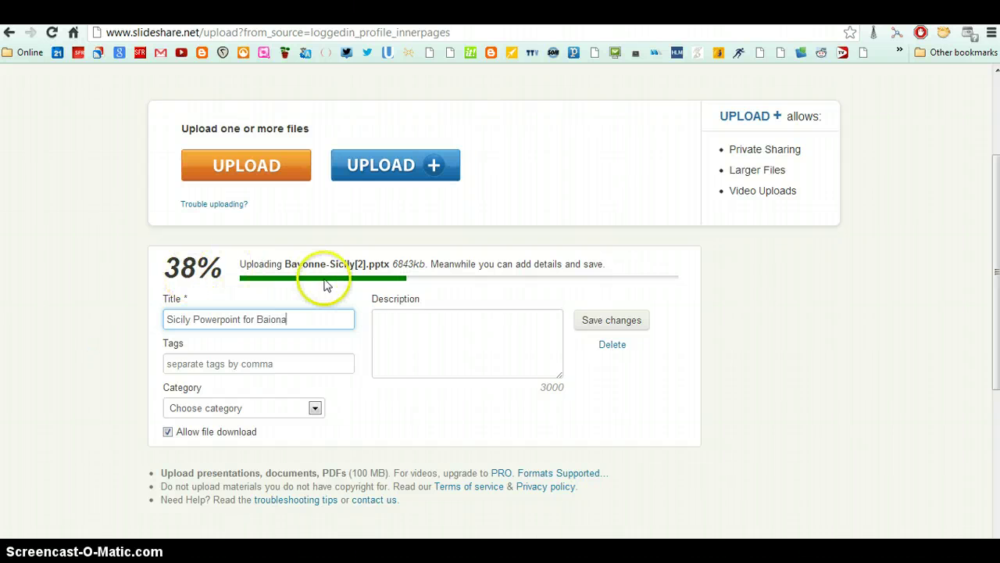
Enter "Comenius project-Promote your euroregion" as the presentation's description.
left_click(400, 319)
type("Comenius p")
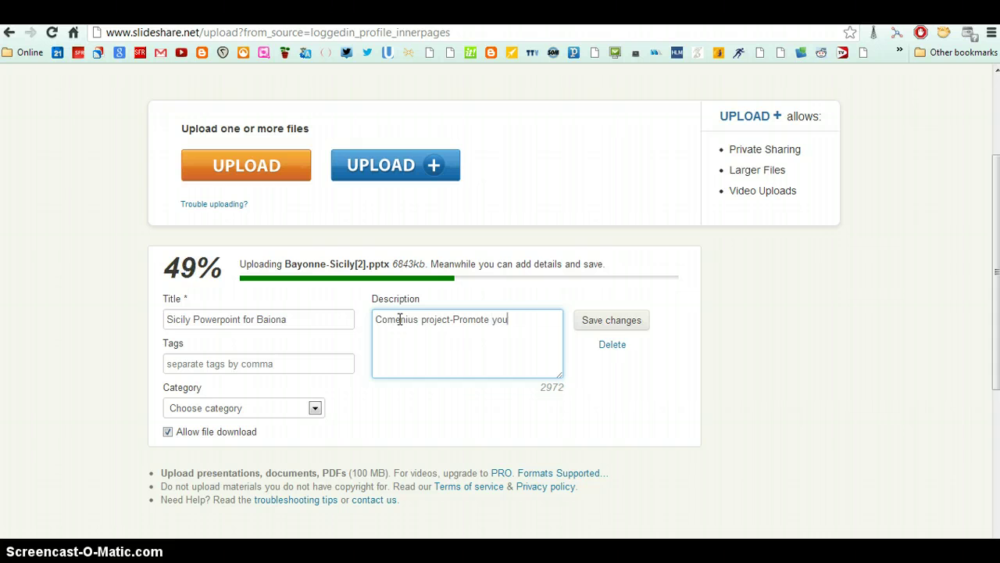
type("roregion")
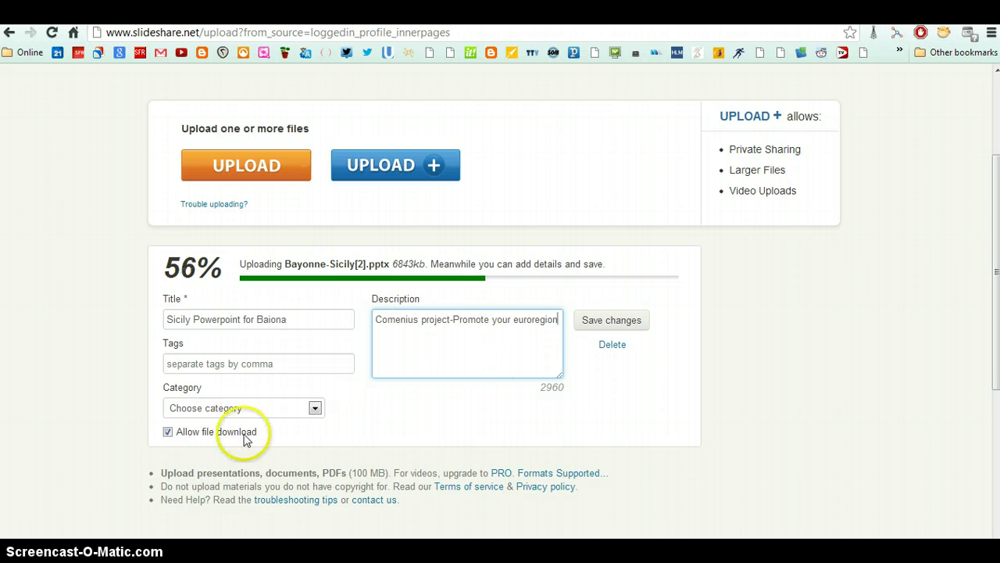
Keep file download allowed for the uploading presentation and set its category to Education.
left_click(168, 432)
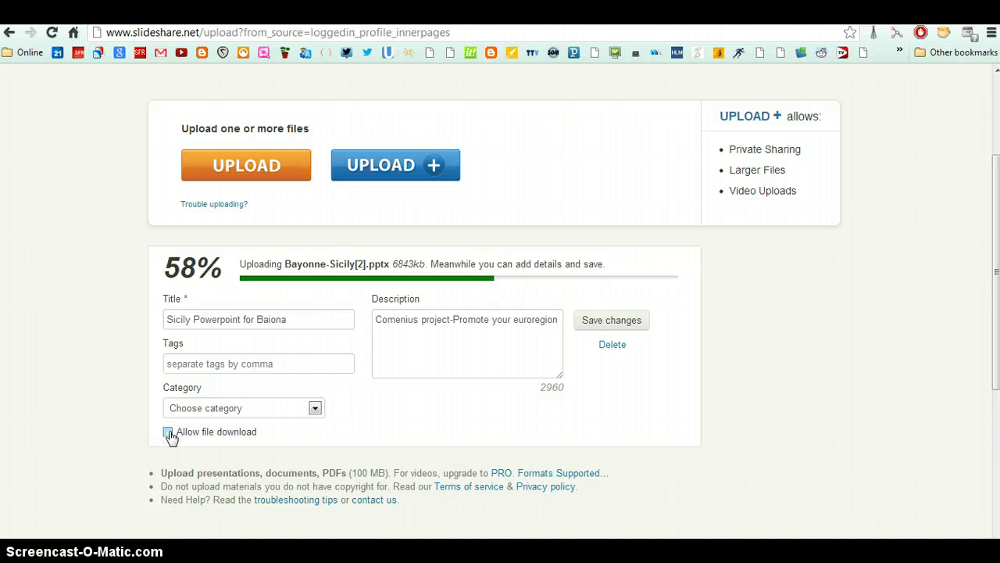
left_click(169, 433)
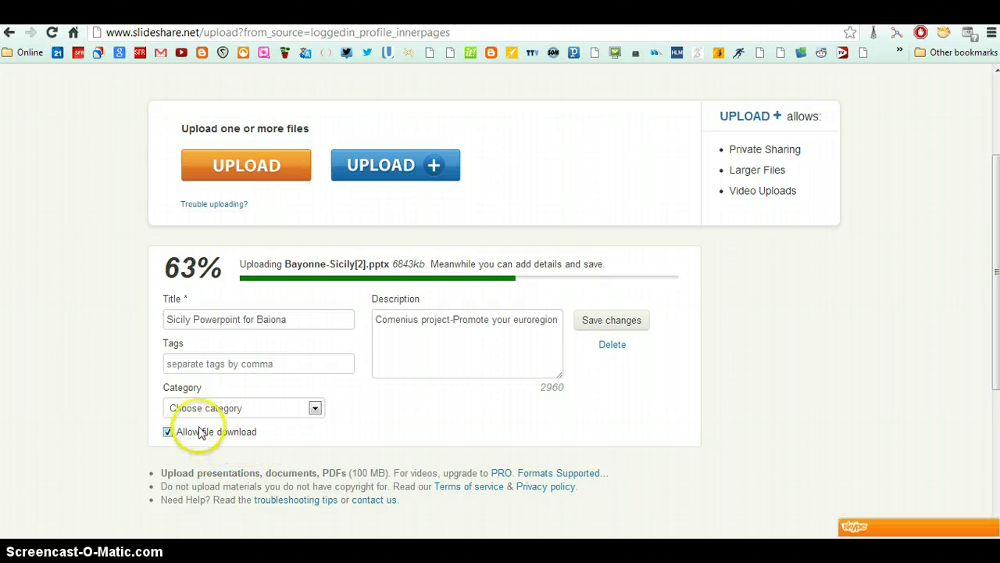
left_click(315, 408)
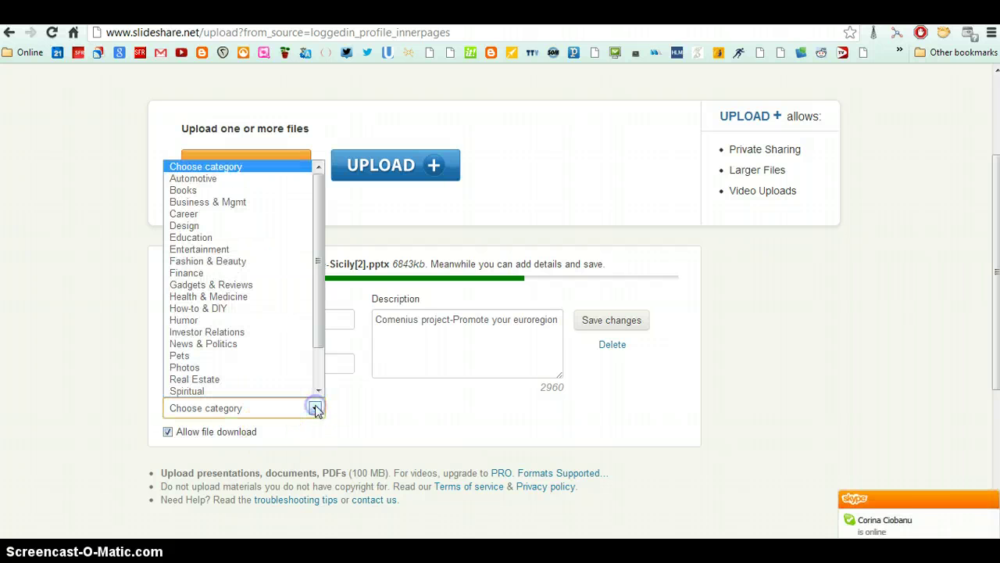
left_click(240, 237)
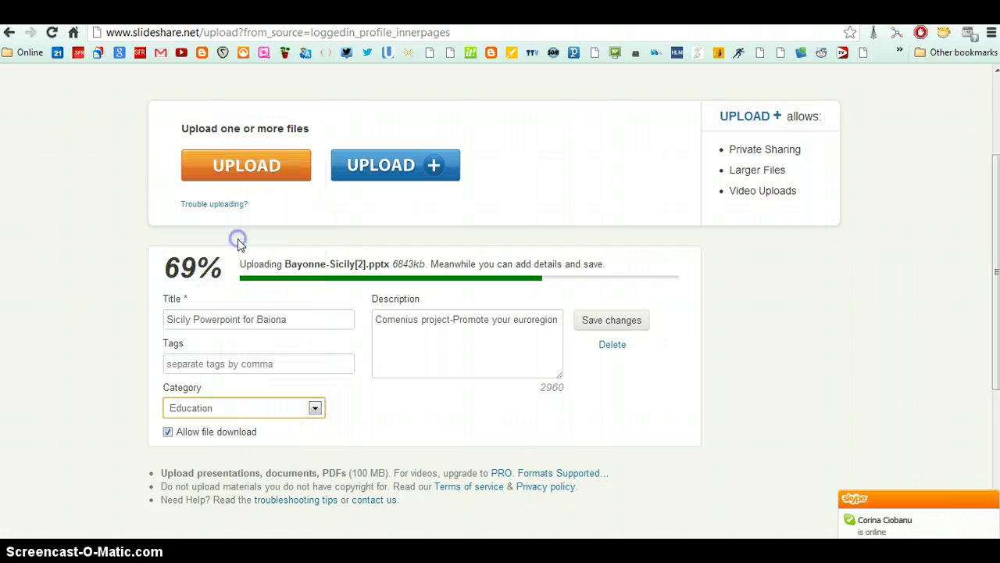
Add the tags "comenius, sicily" to the presentation and save its details.
left_click(225, 364)
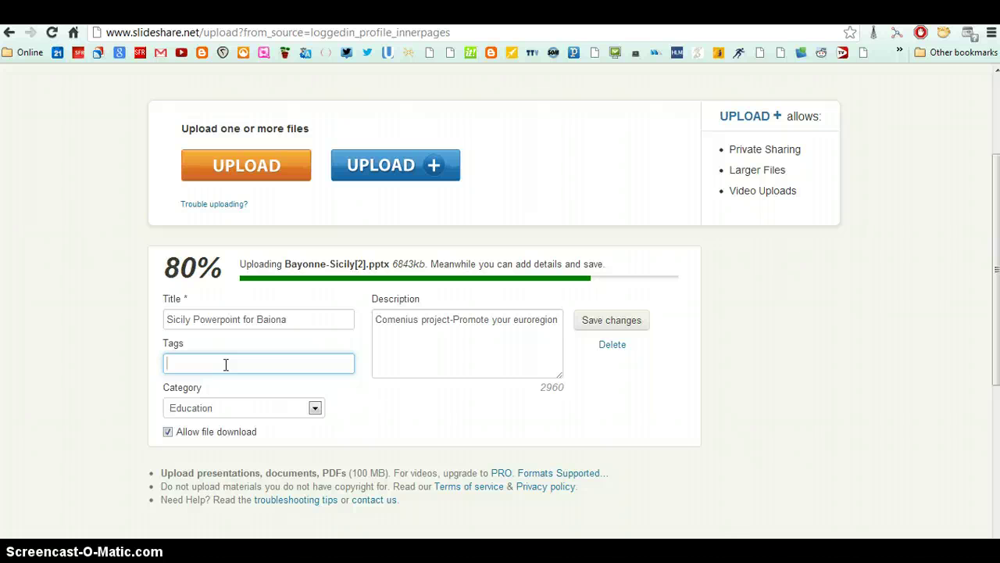
type("omeni")
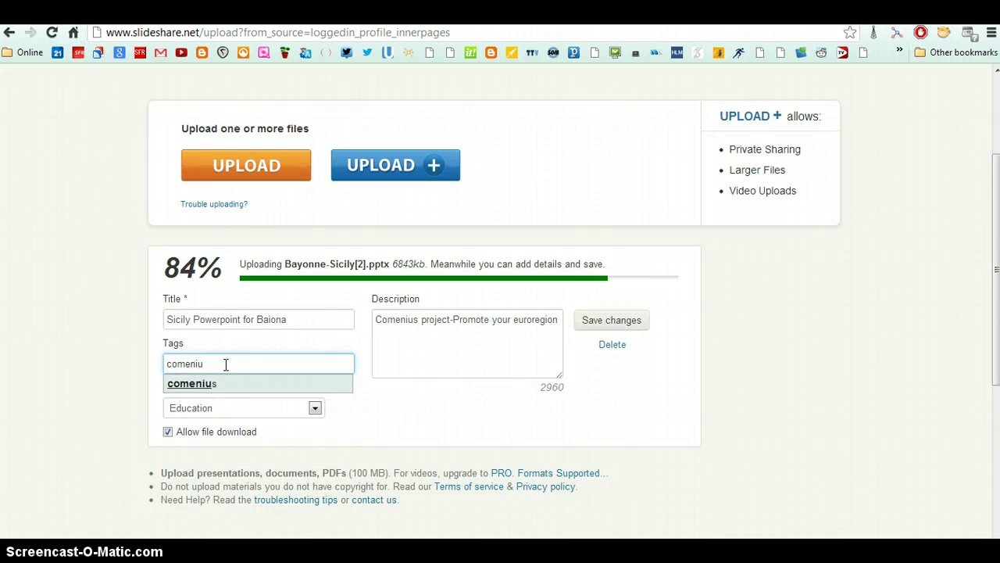
type("u")
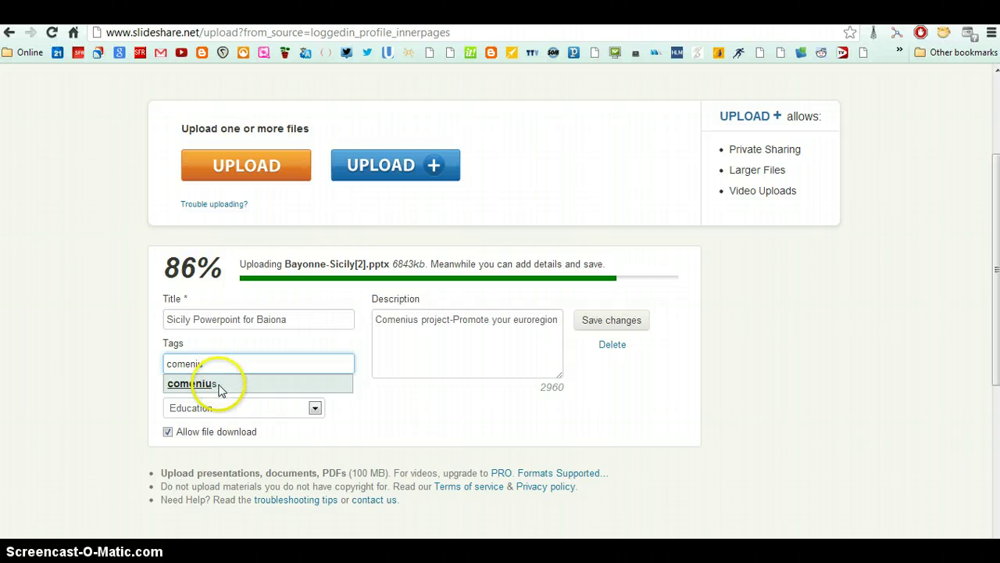
left_click(219, 384)
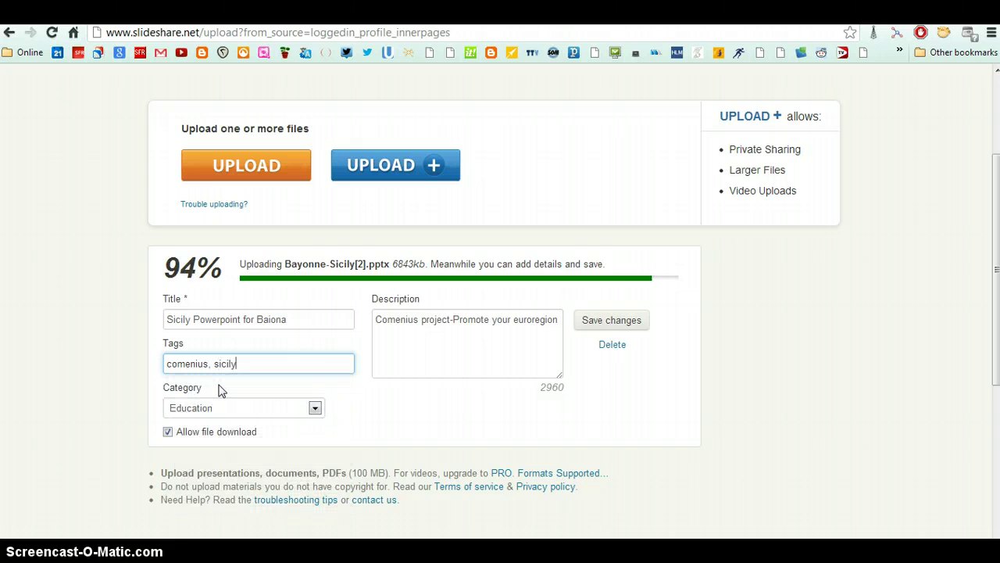
left_click(521, 432)
left_click(259, 365)
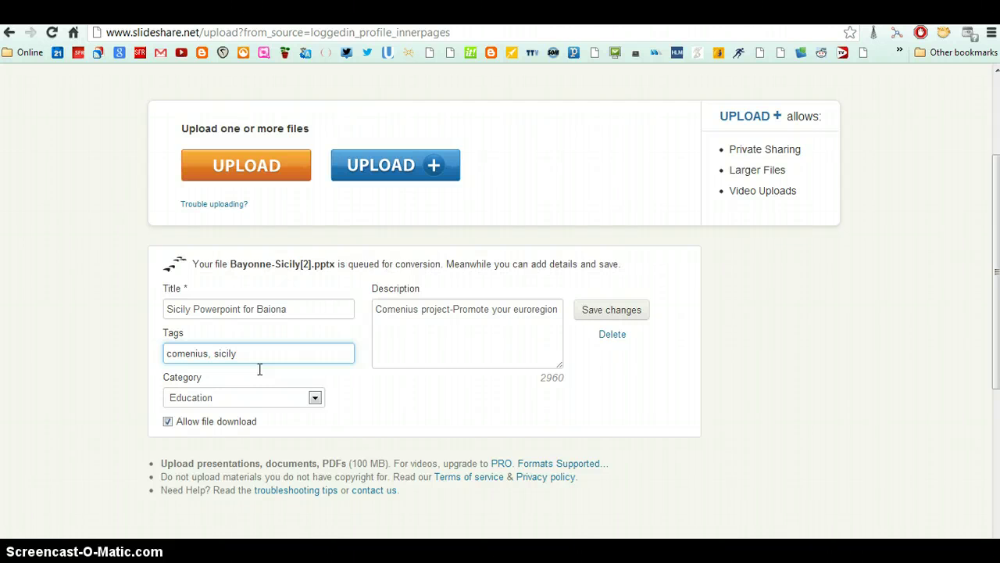
key("Return")
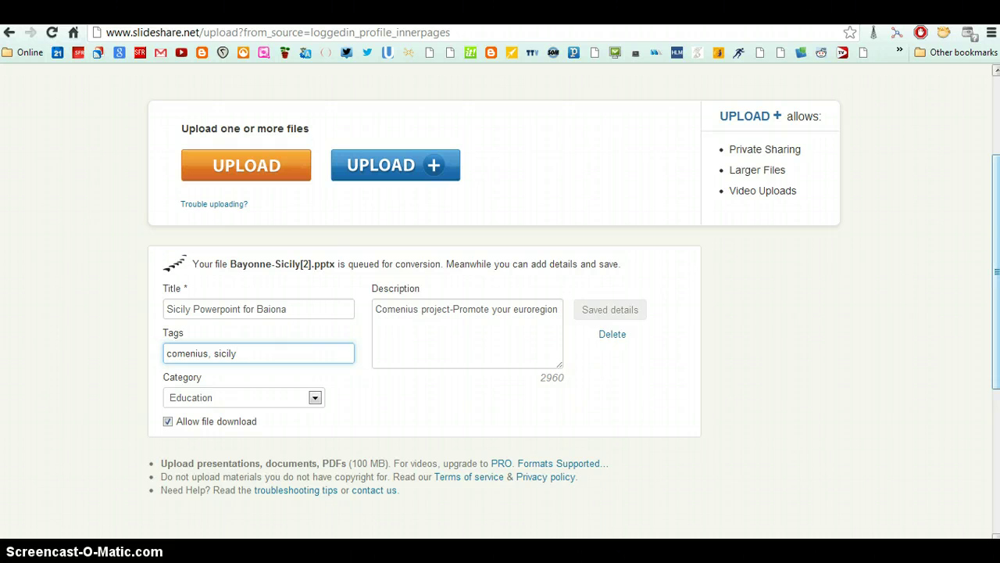
Preview the published presentation up to slide 3 and examine its embed code.
mouse_move(998, 289)
left_mouse_down()
mouse_move(990, 335)
mouse_move(982, 286)
left_mouse_up()
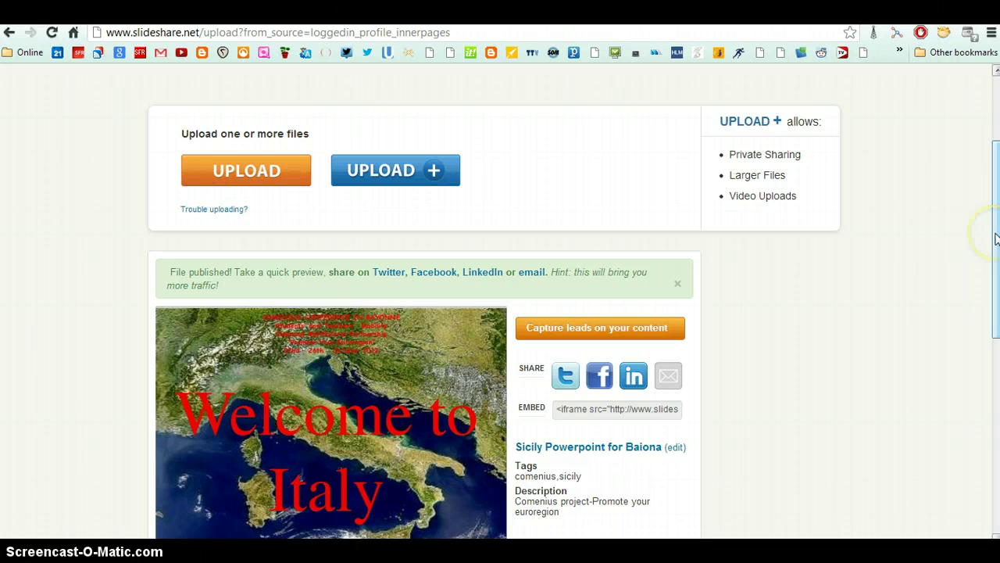
left_click_drag(996, 238, 995, 261)
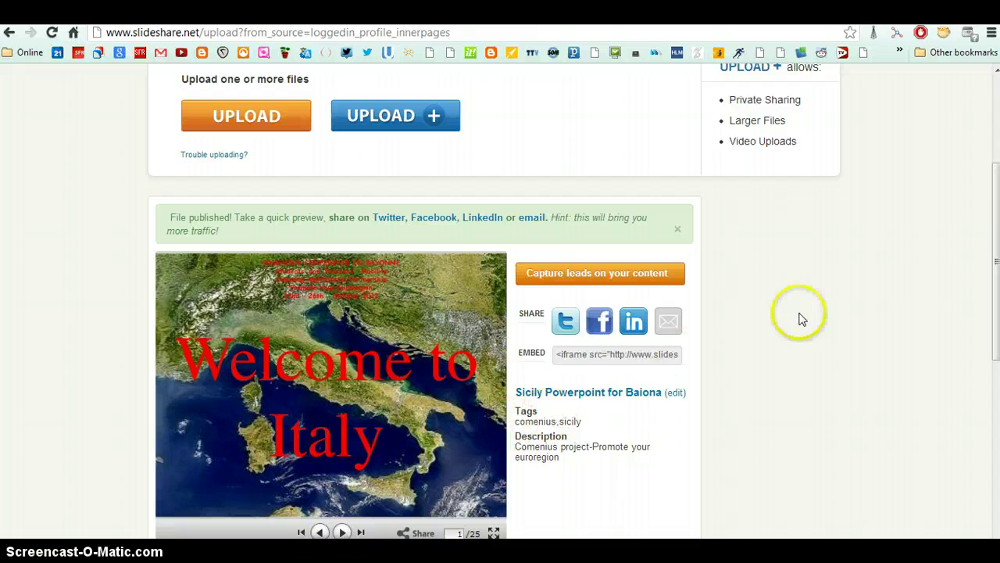
left_click_drag(996, 229, 991, 275)
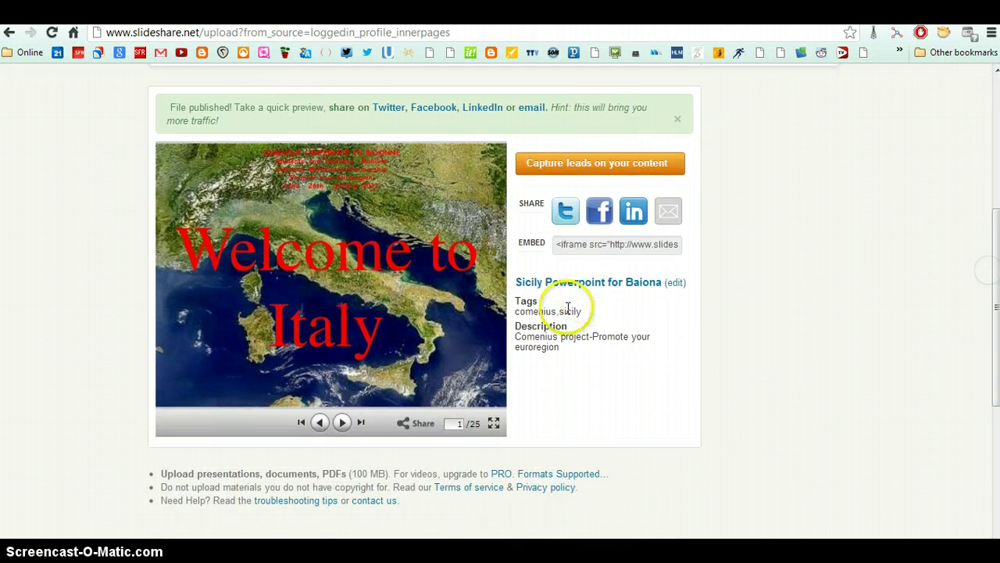
left_click(341, 426)
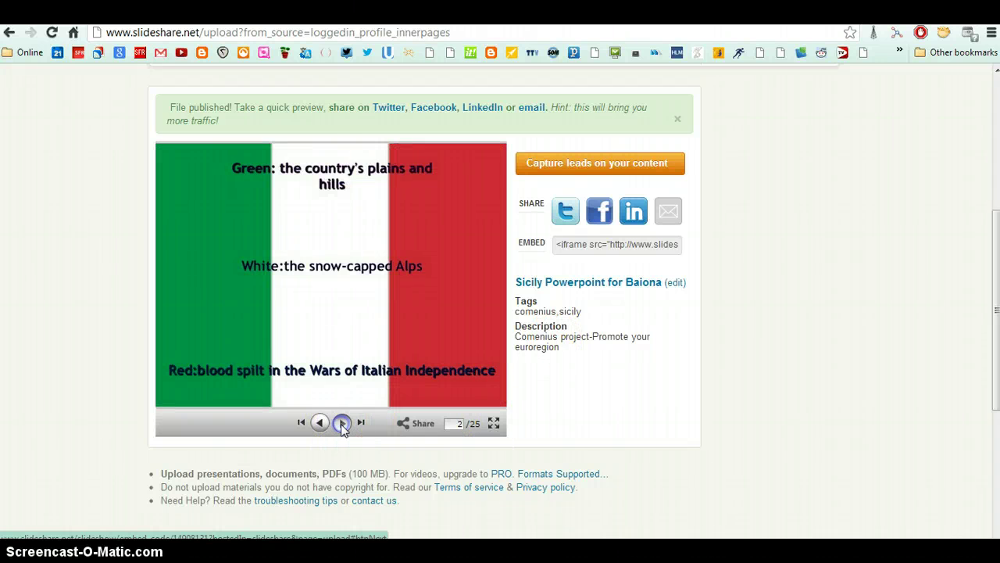
left_click(342, 425)
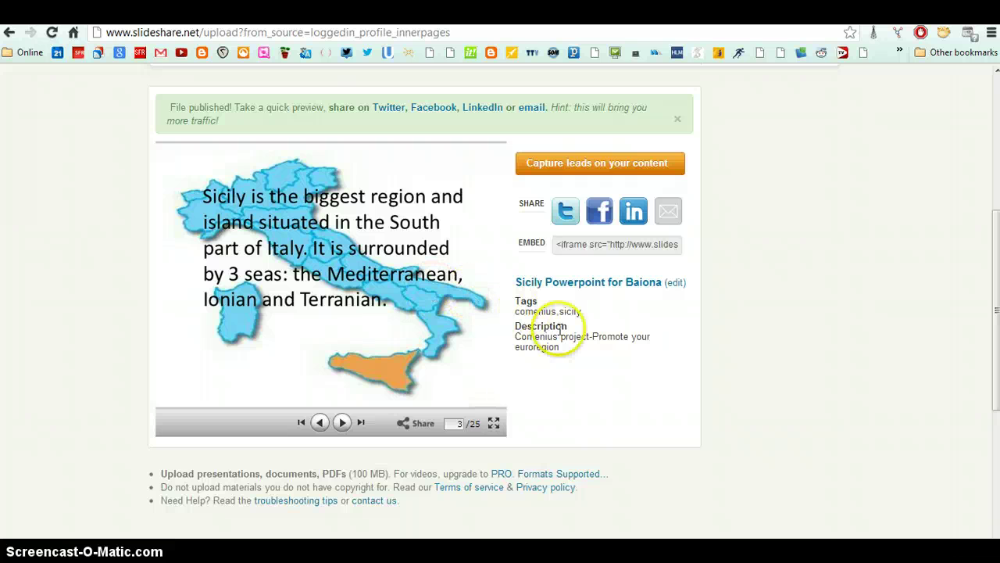
mouse_move(576, 245)
left_mouse_down()
mouse_move(586, 261)
mouse_move(566, 245)
left_mouse_up()
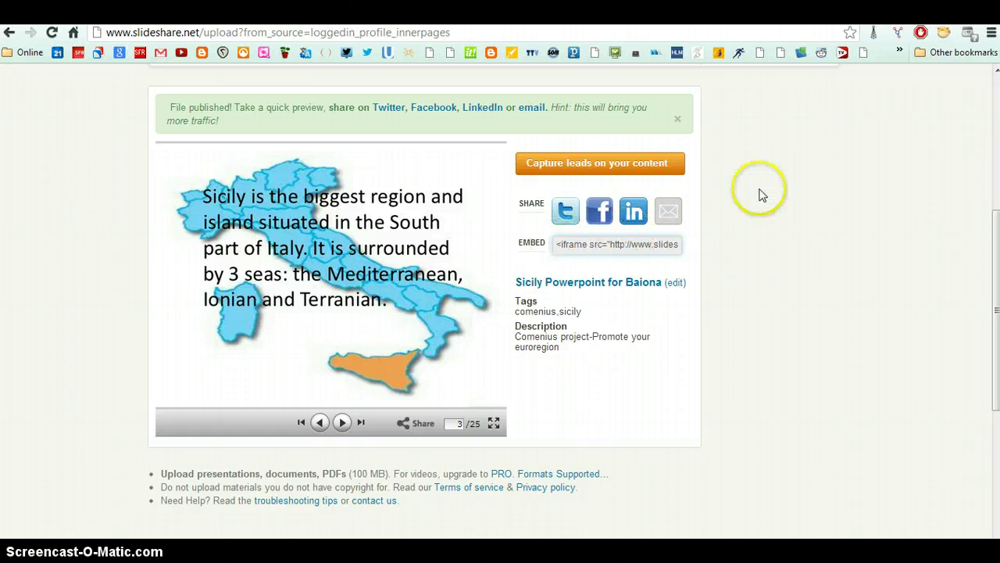
Open the video insertion page for "Sicily Powerpoint for Baiona" from the account's uploads.
scroll(993, 100, "up", 4)
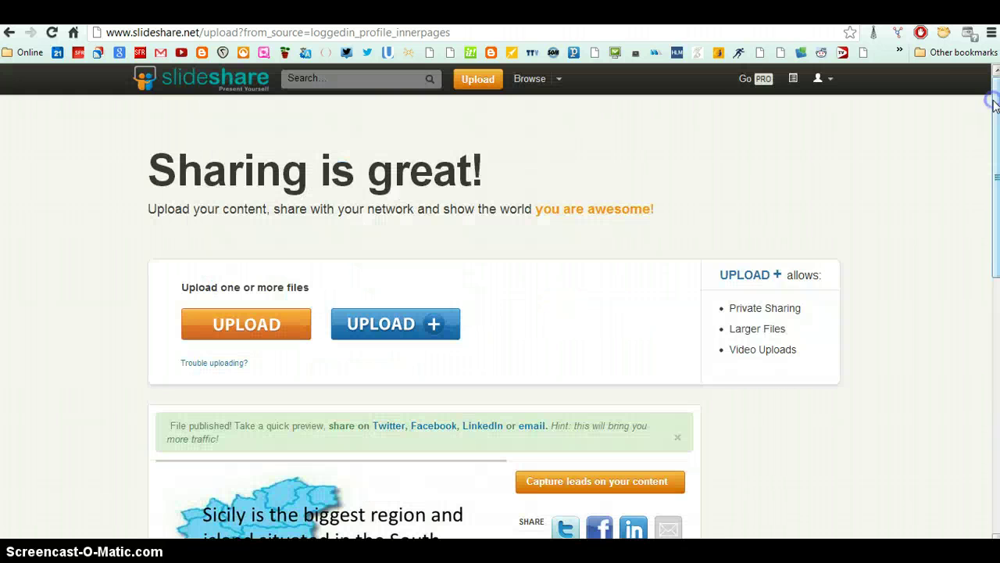
left_click(821, 78)
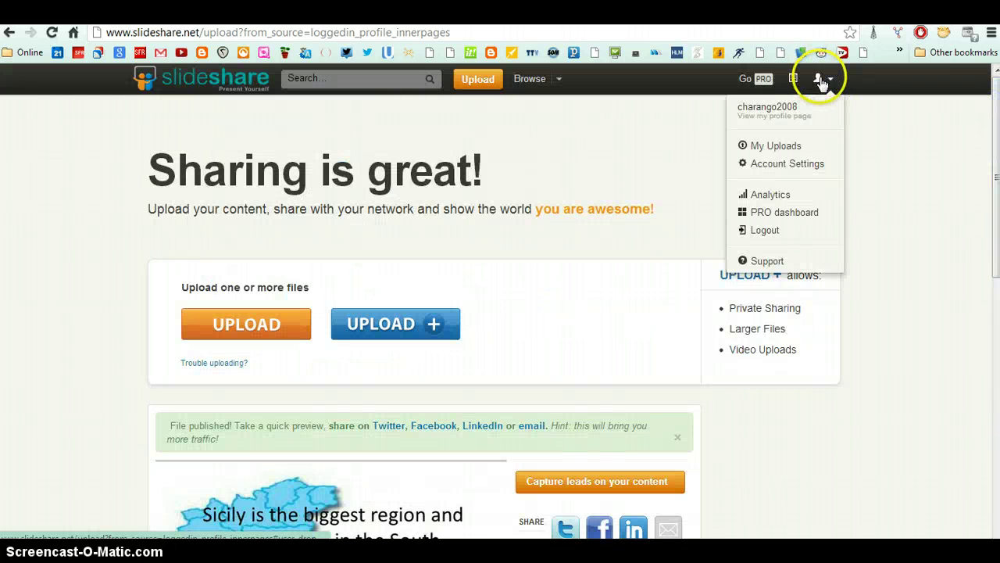
left_click(795, 149)
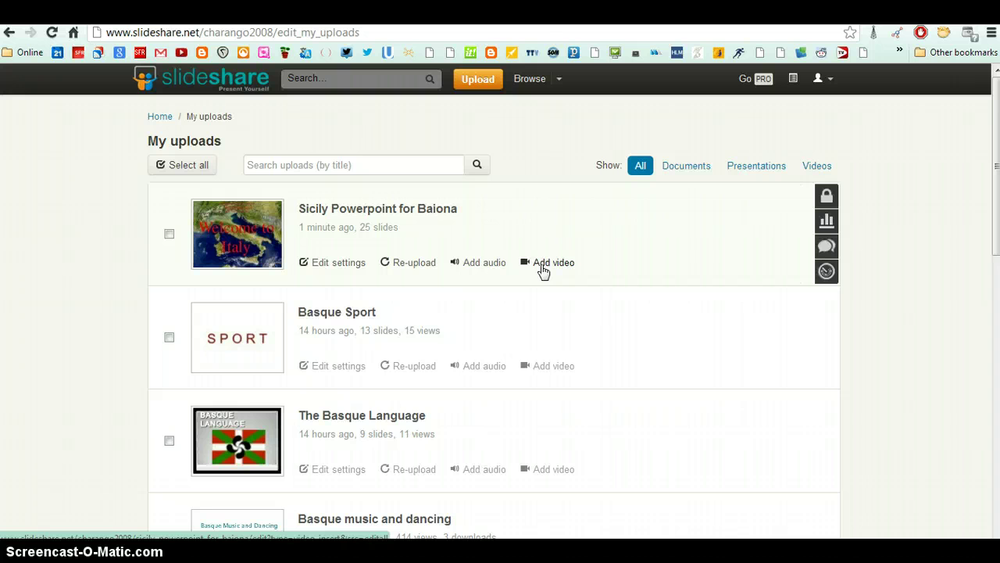
left_click(543, 266)
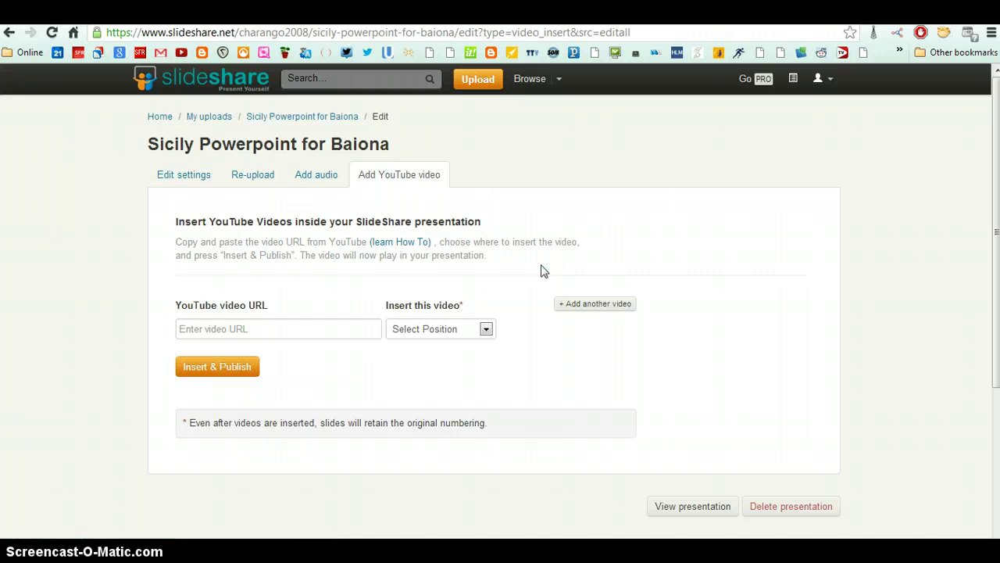
Set the YouTube video's insert position to After Slide 10.
left_click(485, 329)
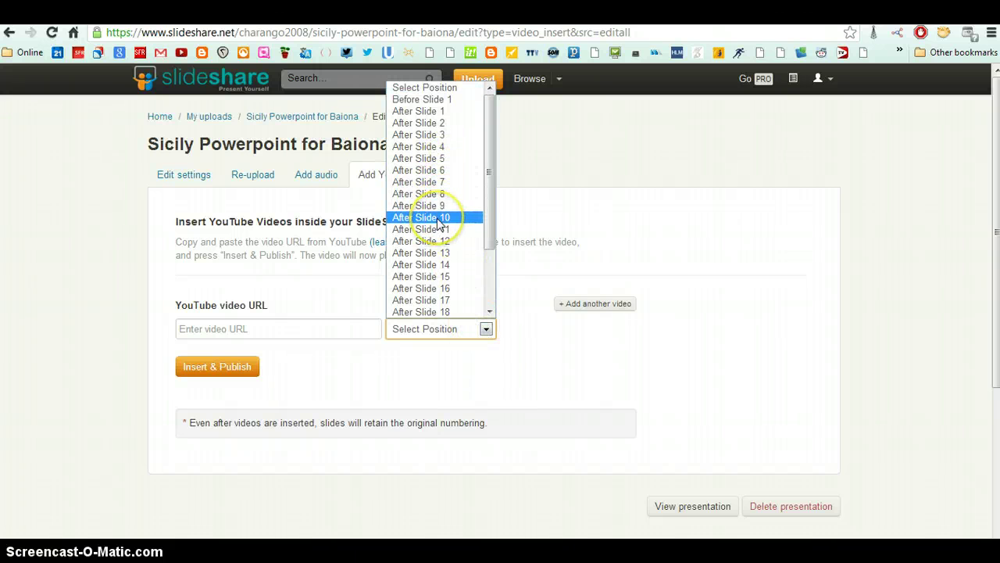
left_click(438, 218)
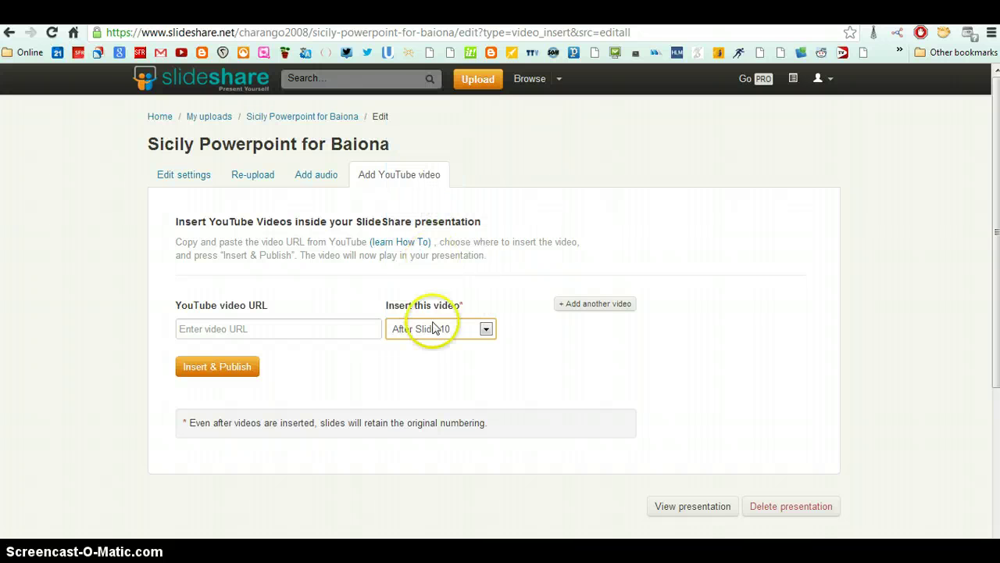
left_click(291, 333)
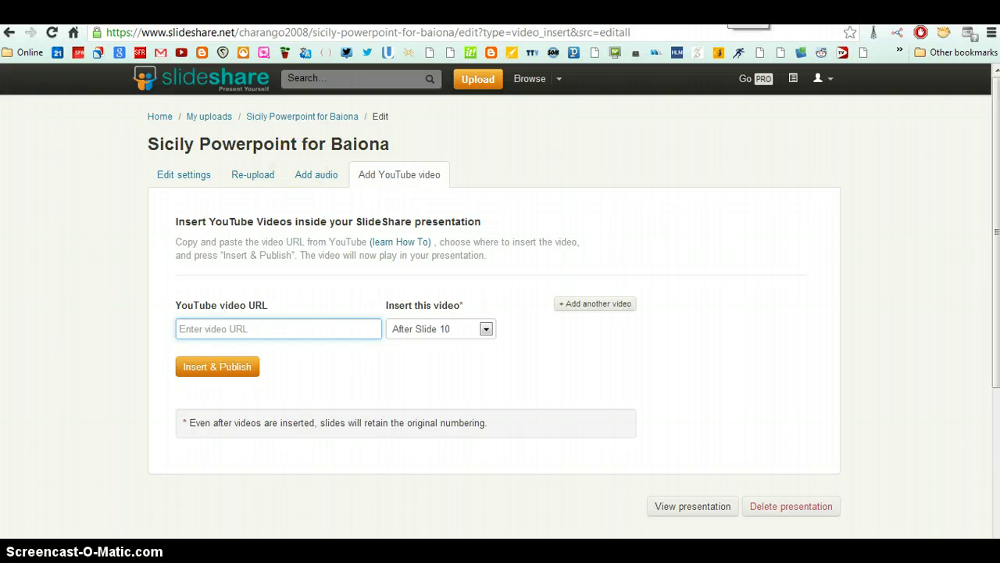
Switch to YouTube in a new browser tab and open the account's Favorites playlist.
key("ctrl+t")
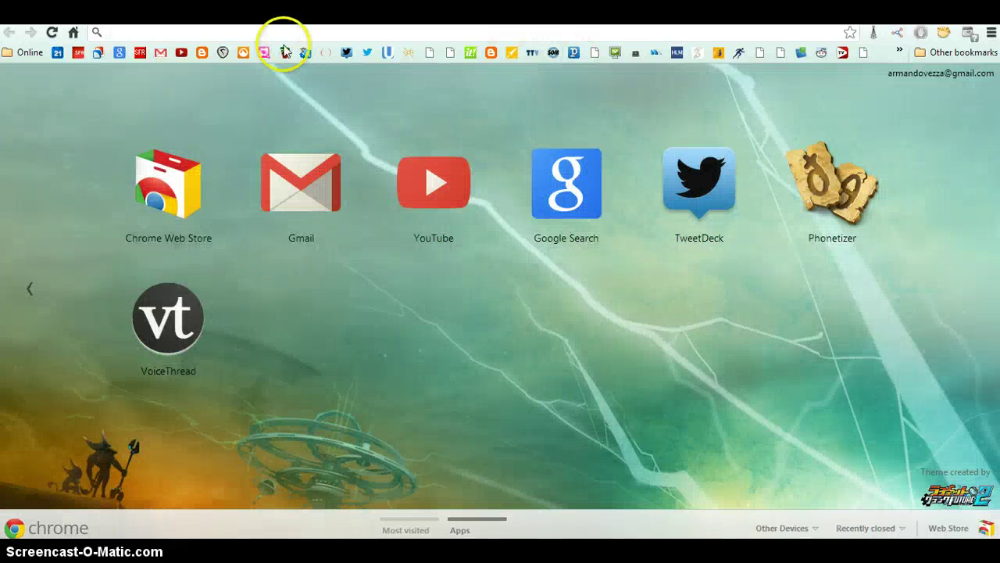
left_click(182, 54)
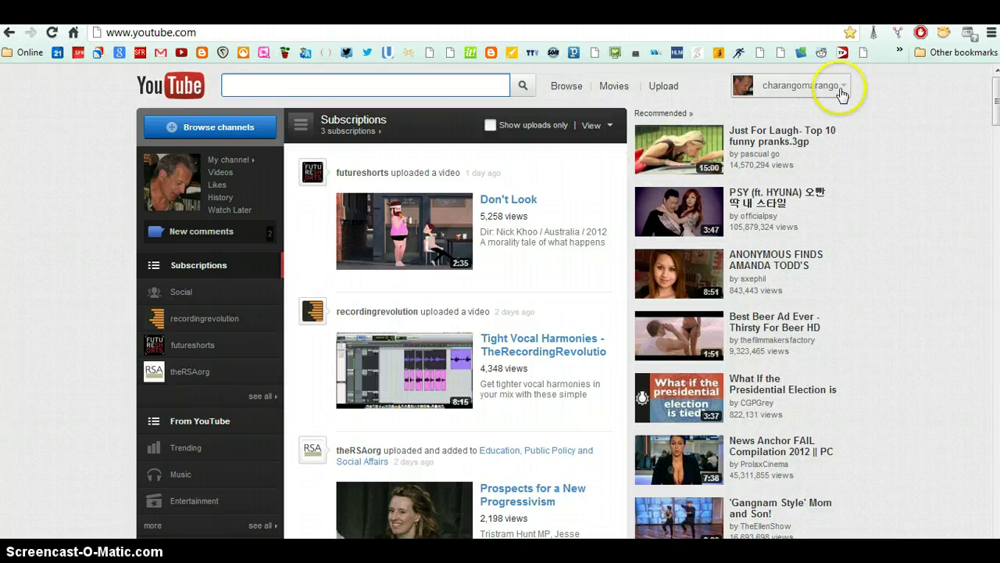
left_click(841, 89)
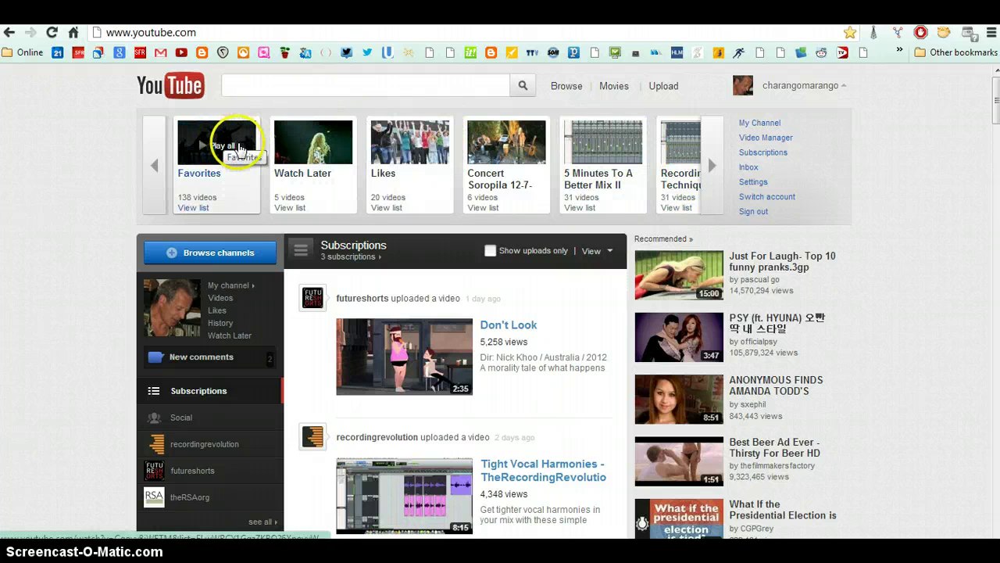
left_click(190, 208)
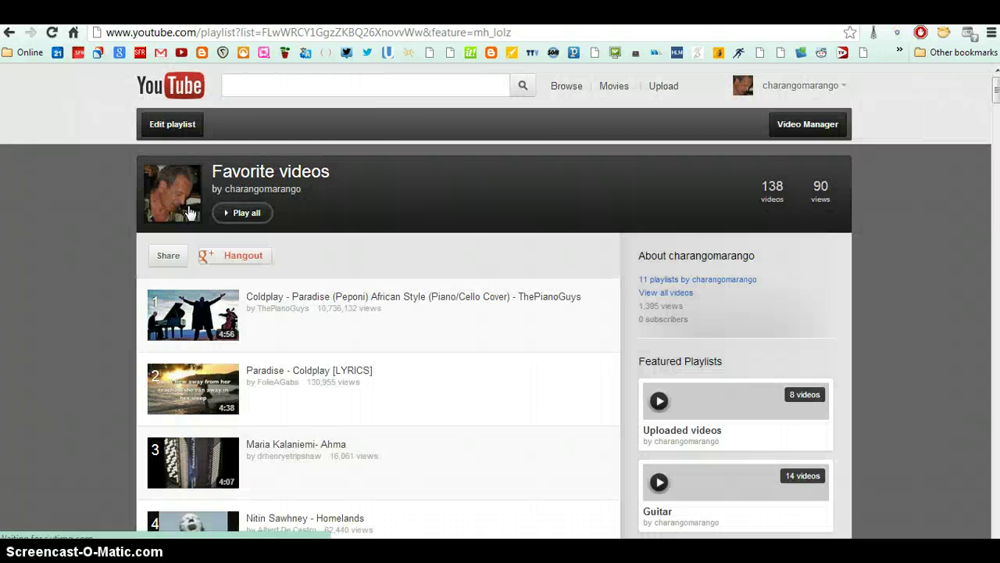
left_click(244, 219)
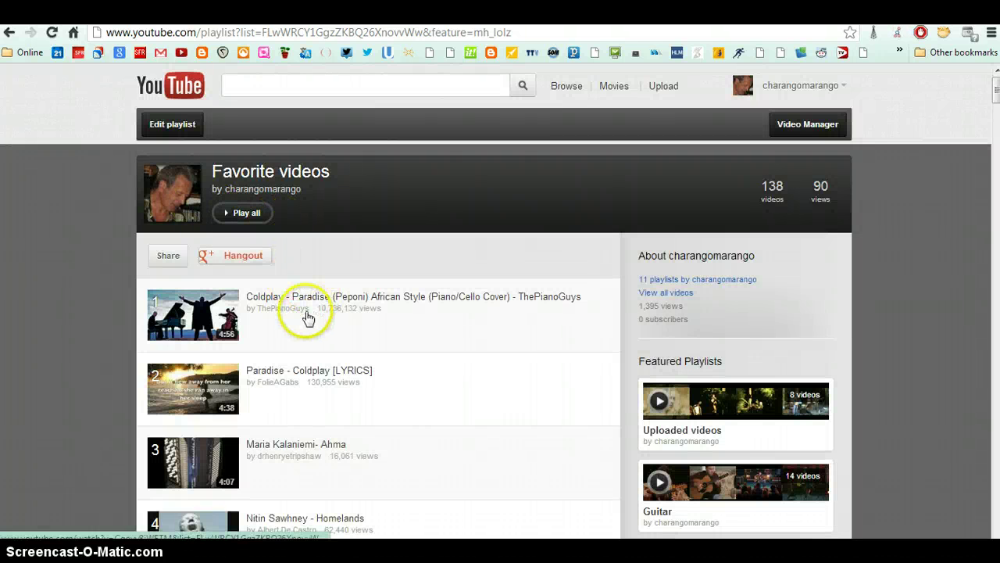
Open the playlist's "Coldplay - Paradise (Peponi) African Style" video, pause it and copy its web address.
left_click(231, 317)
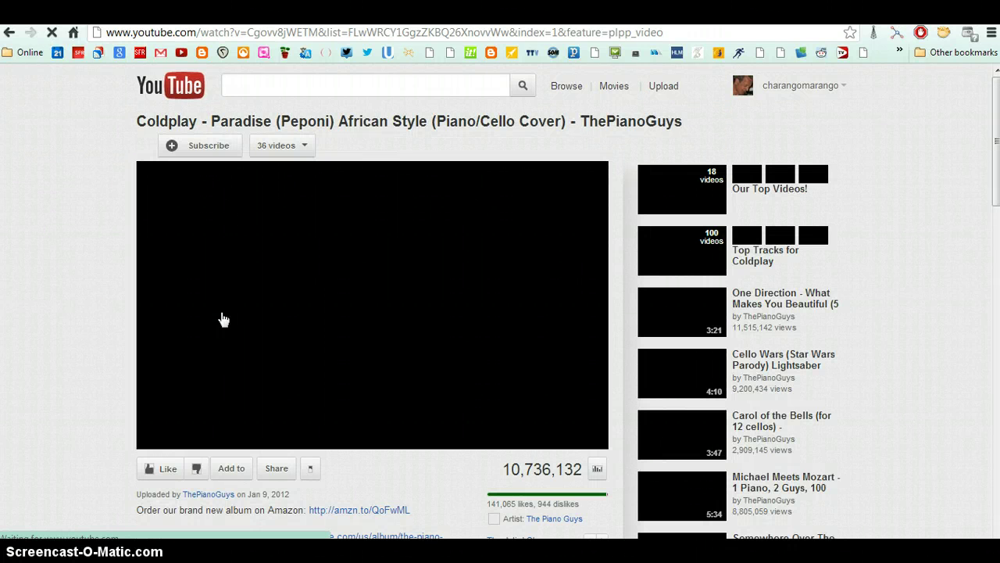
left_click(229, 420)
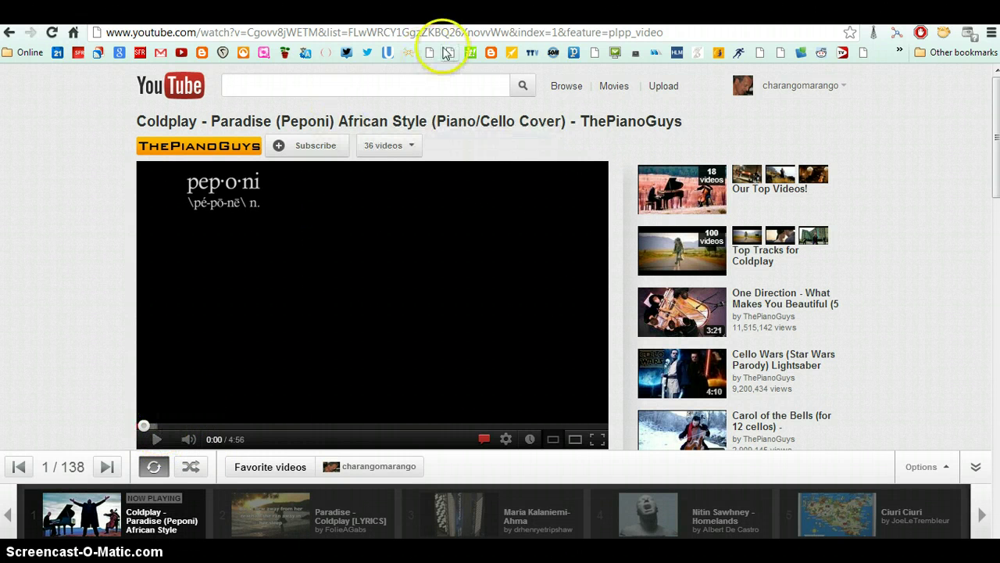
left_click(472, 32)
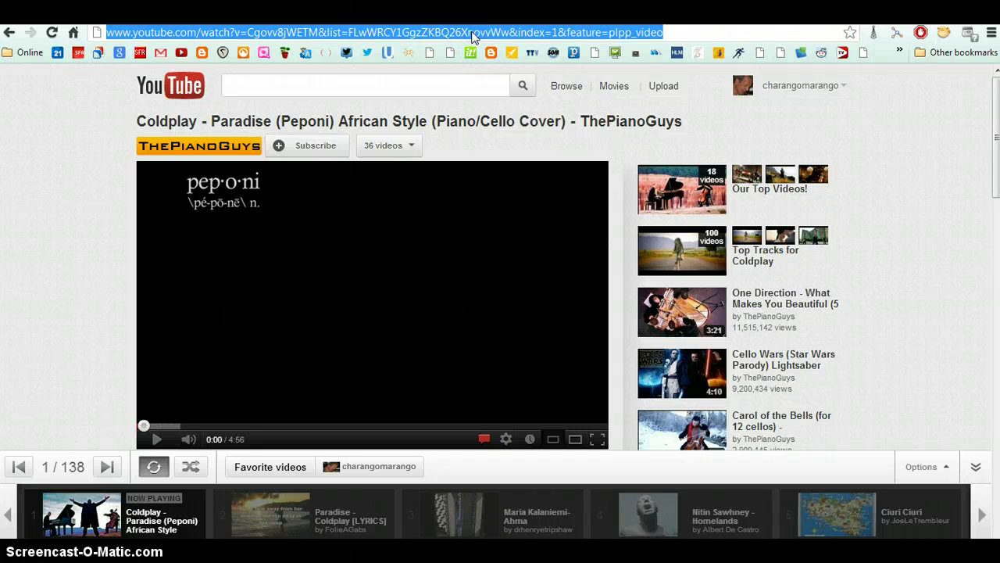
Switch back to SlideShare, paste the copied address as the YouTube video URL, and insert and publish the video.
key("ctrl+Tab")
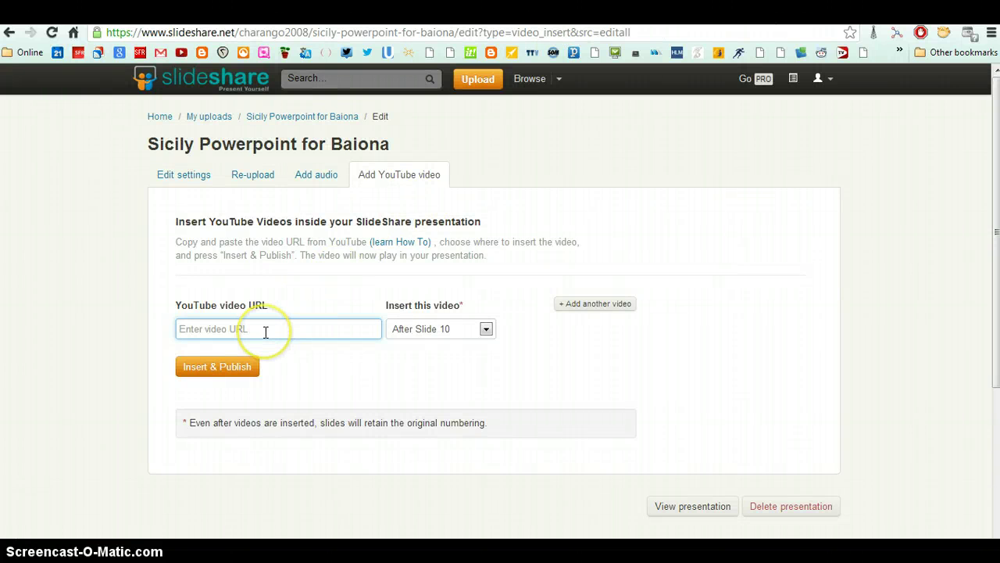
key("ctrl+v")
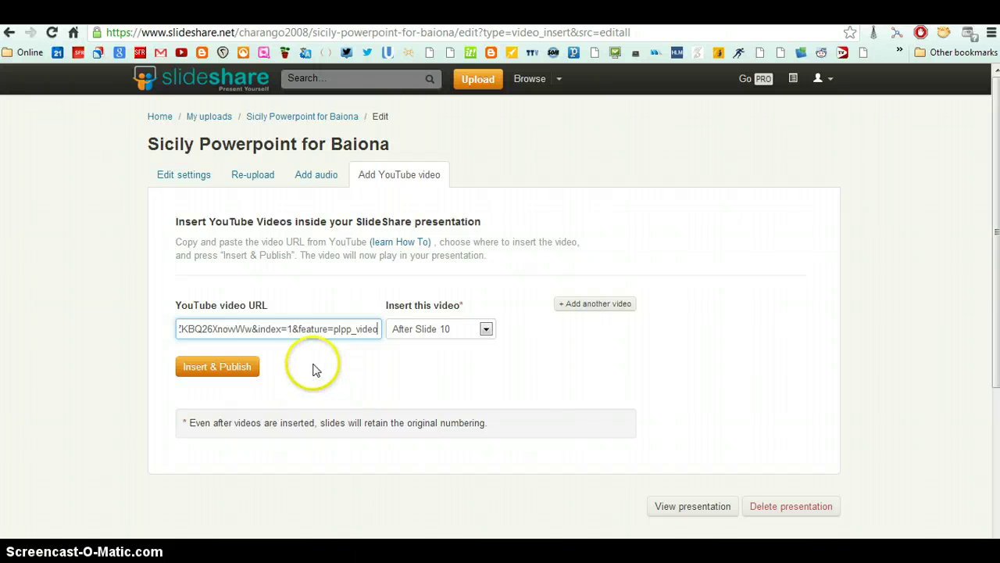
left_click(239, 371)
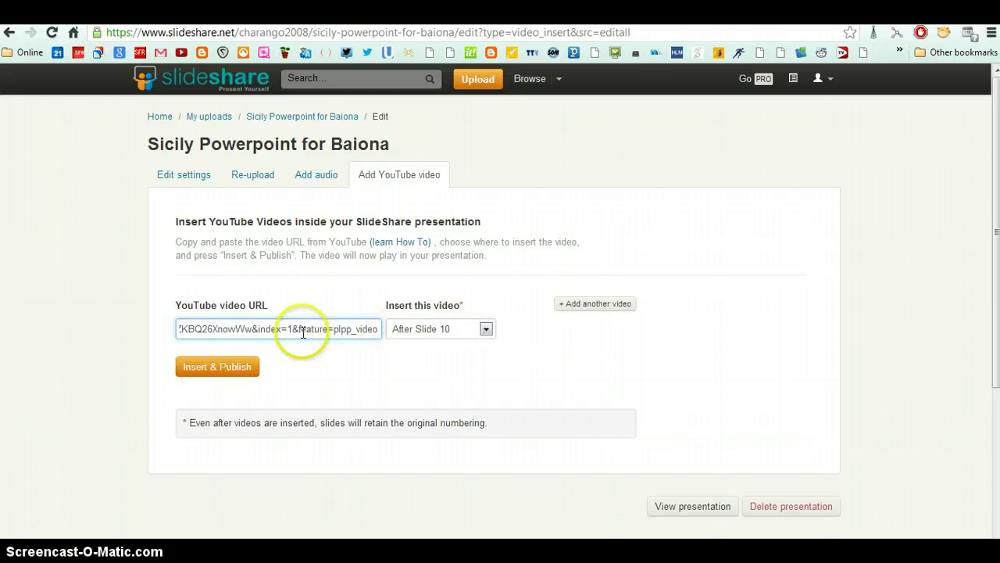
left_click(228, 372)
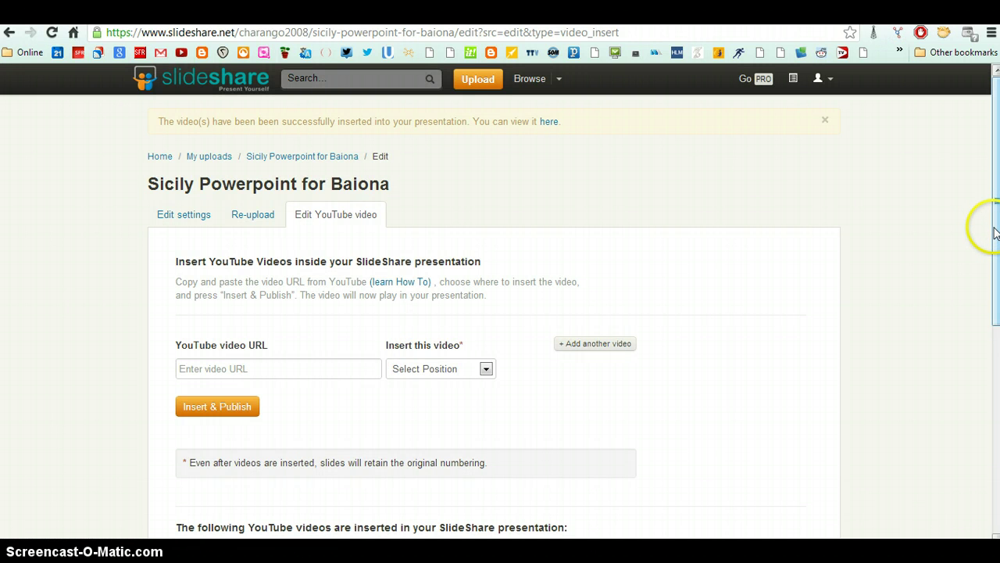
Check the presentation's inserted-video list, then open Sicily Powerpoint for Baiona from My Uploads.
left_click_drag(995, 232, 984, 320)
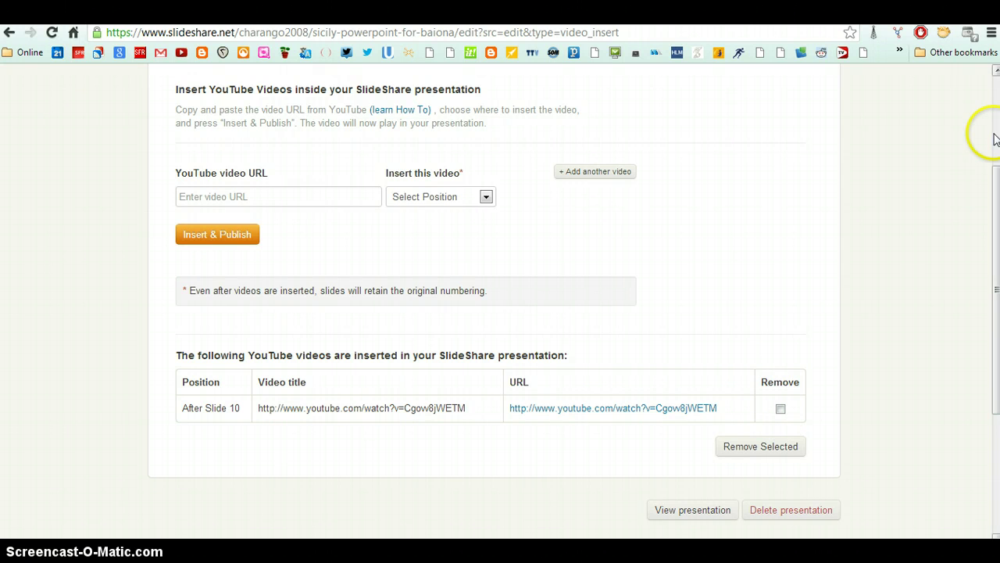
scroll(500, 313, "up", 3)
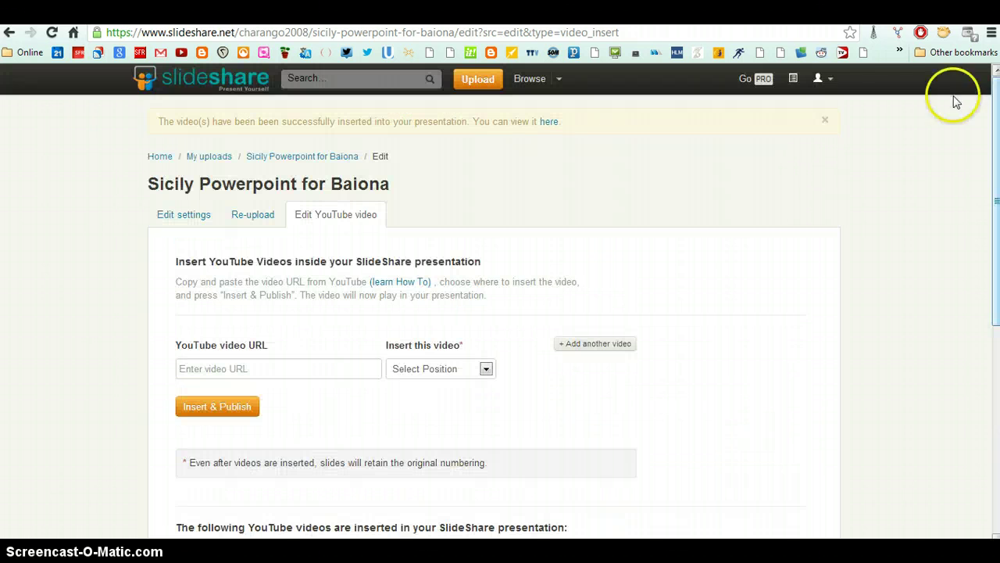
left_click(831, 81)
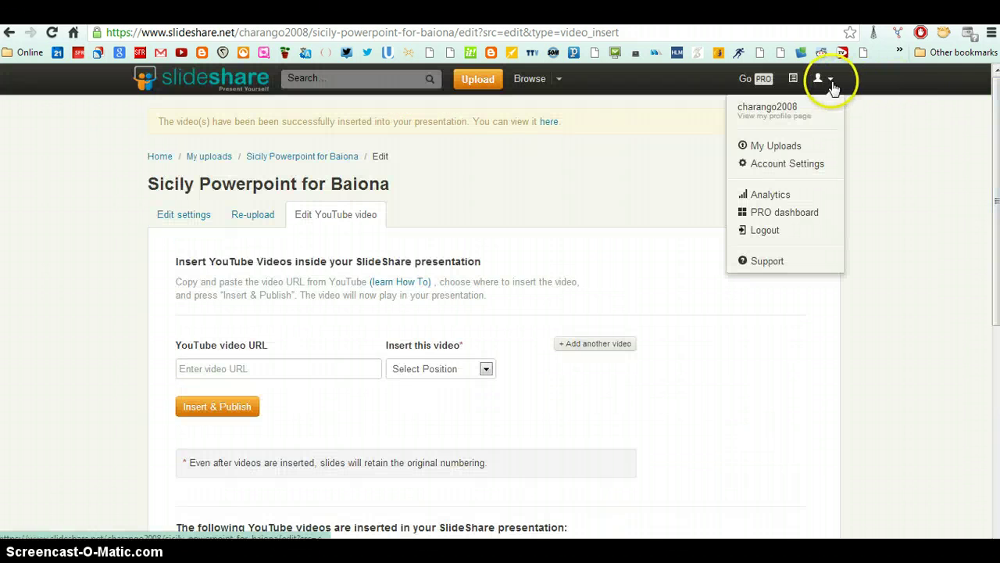
left_click(792, 147)
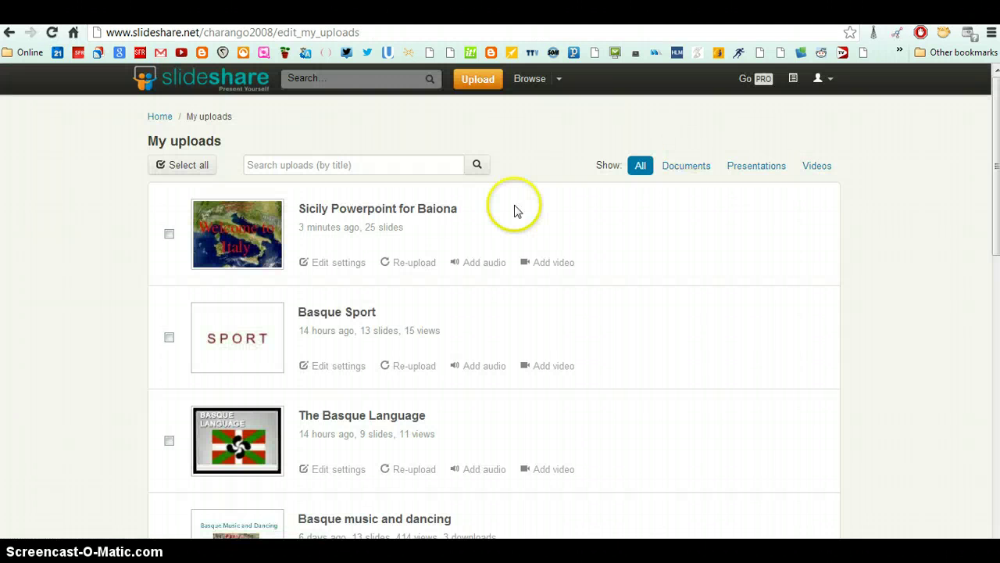
left_click(233, 249)
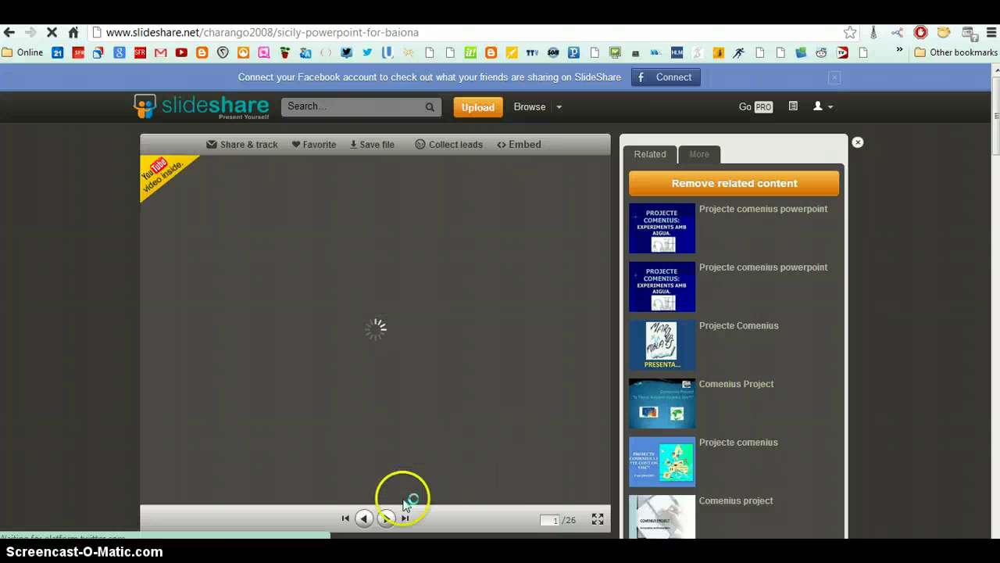
Page through the presentation to slide 12 to check the YouTube video inserted after slide 10.
left_click(387, 519)
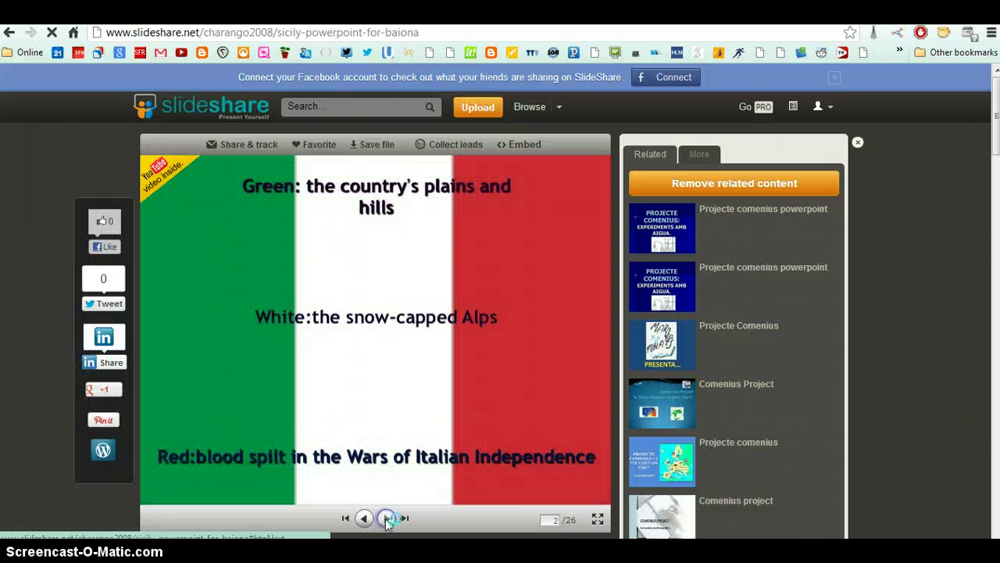
left_click(387, 519)
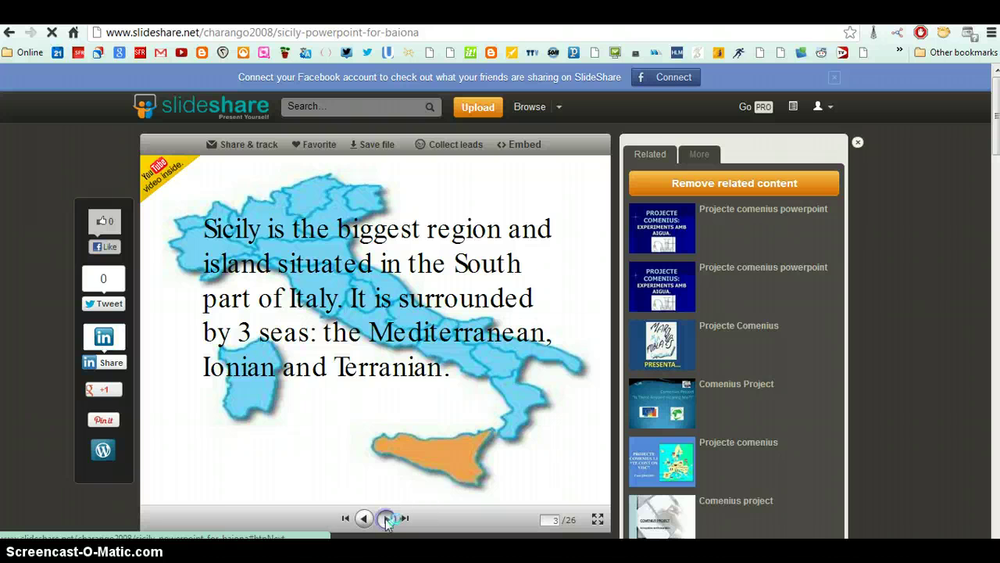
left_click(387, 520)
left_click(386, 519)
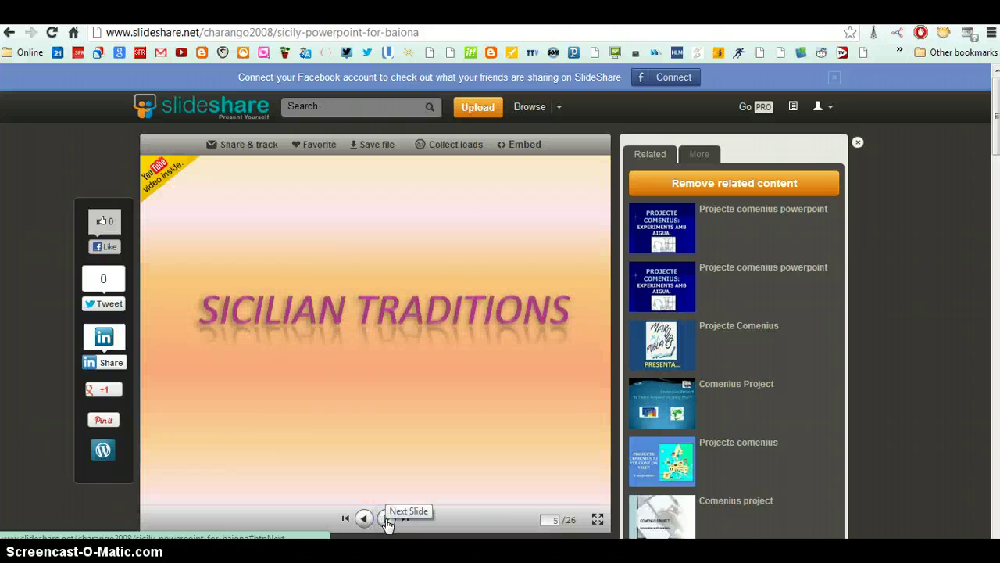
left_click(387, 520)
left_click(387, 520)
left_click(387, 520)
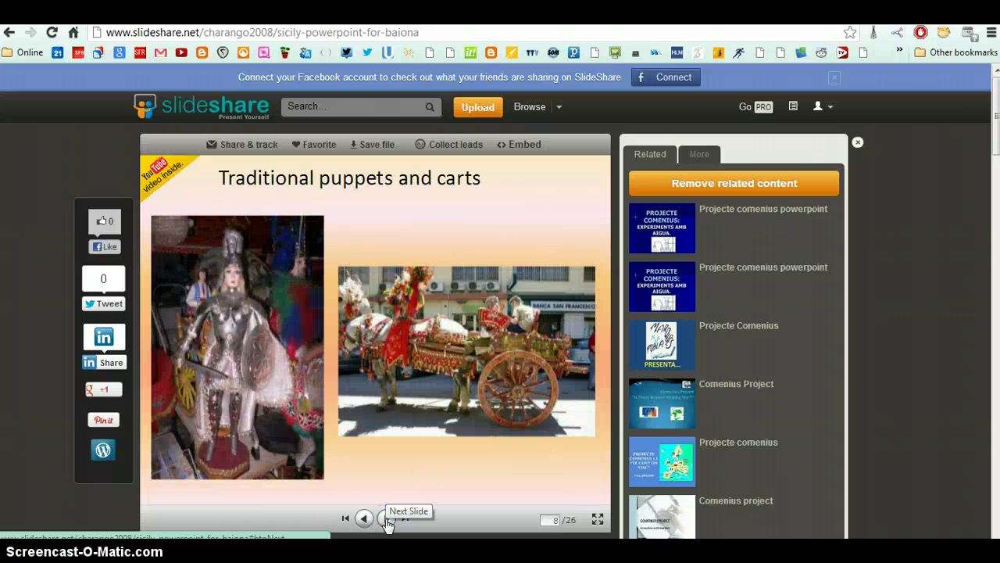
left_click(387, 520)
left_click(387, 520)
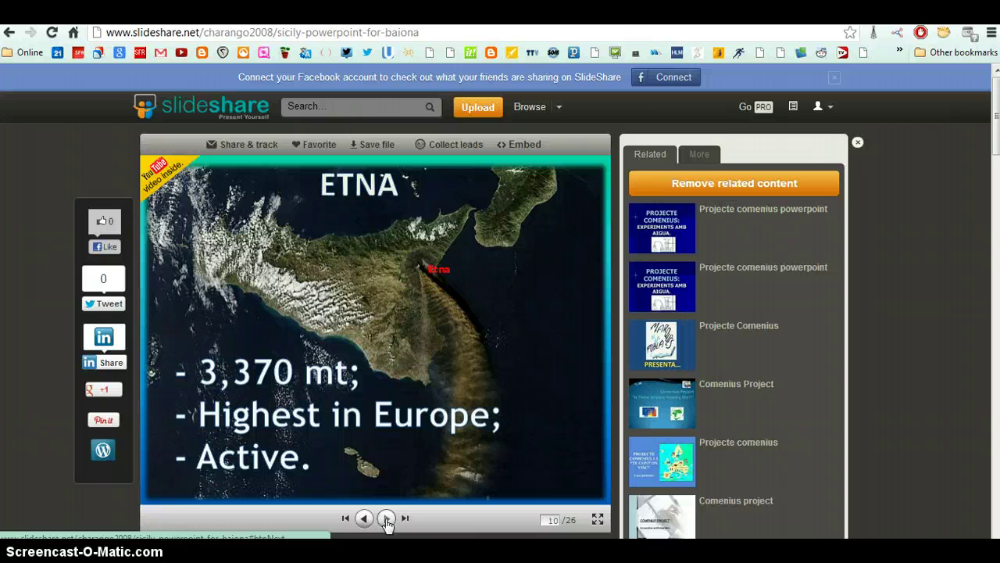
left_click(387, 520)
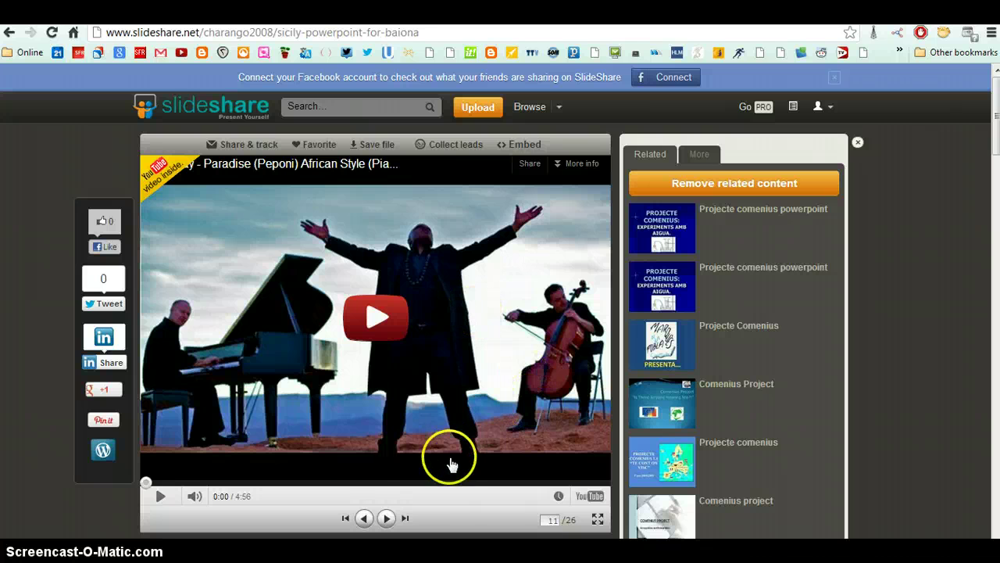
left_click(385, 519)
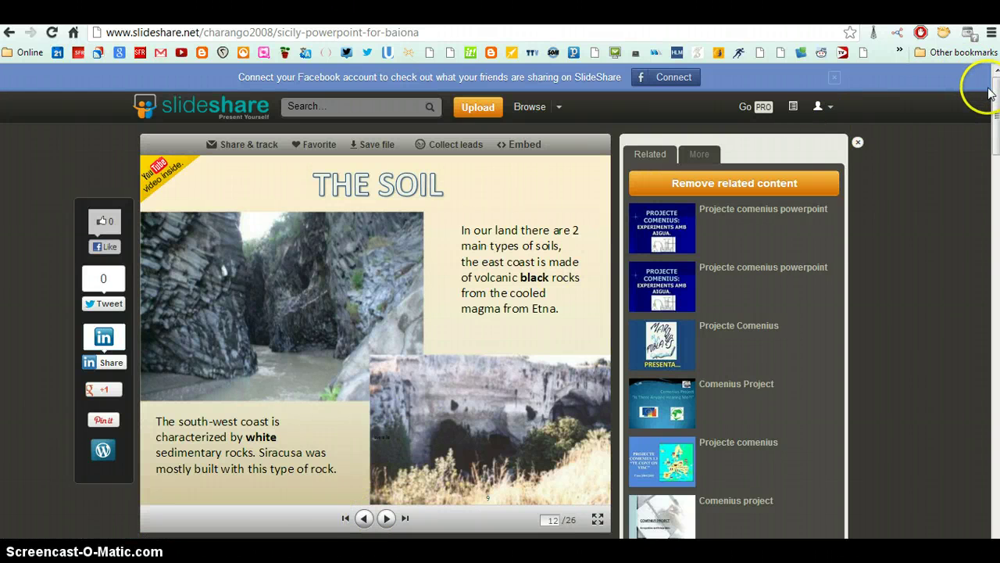
Return to My Uploads and open the video insertion settings for Sicily Powerpoint for Baiona.
left_click(830, 110)
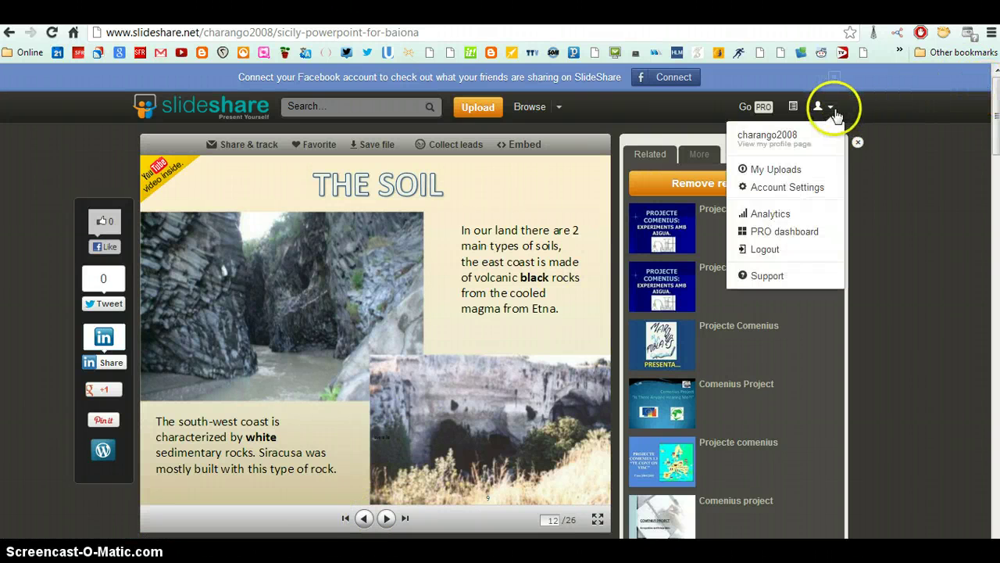
left_click(794, 176)
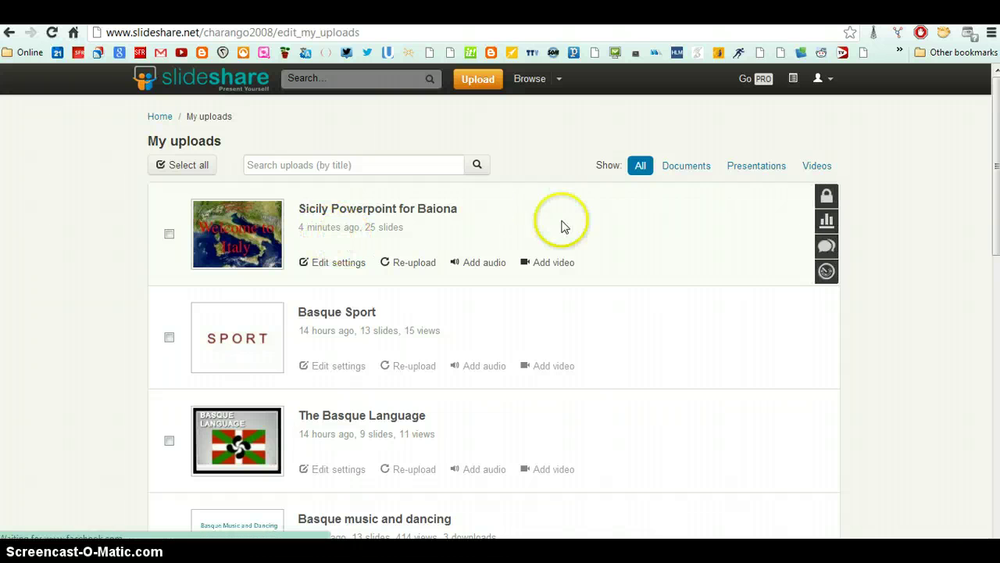
left_click(547, 264)
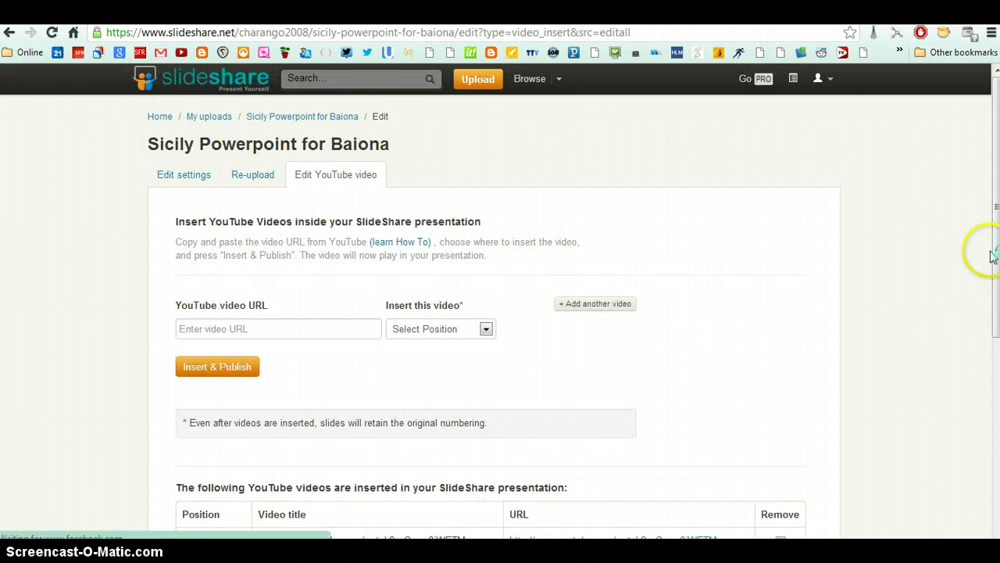
Remove the YouTube video inserted after slide 10 from the presentation.
scroll(996, 258, "down", 2)
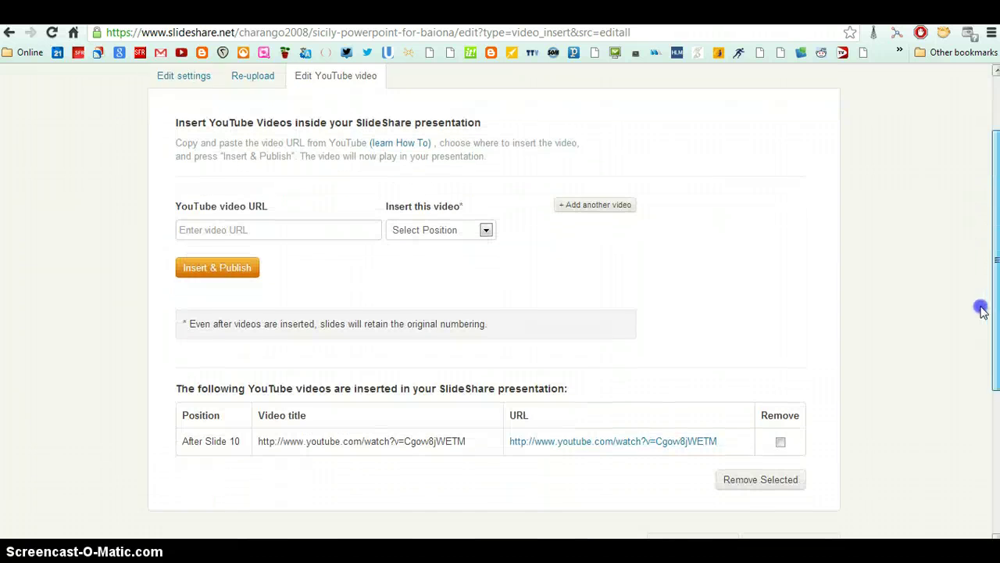
left_click(781, 397)
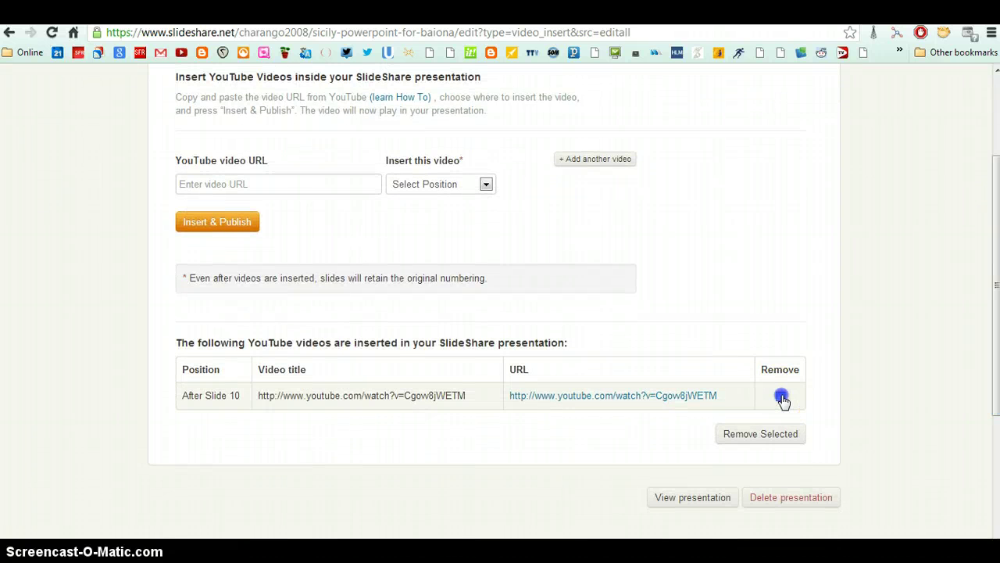
left_click(771, 432)
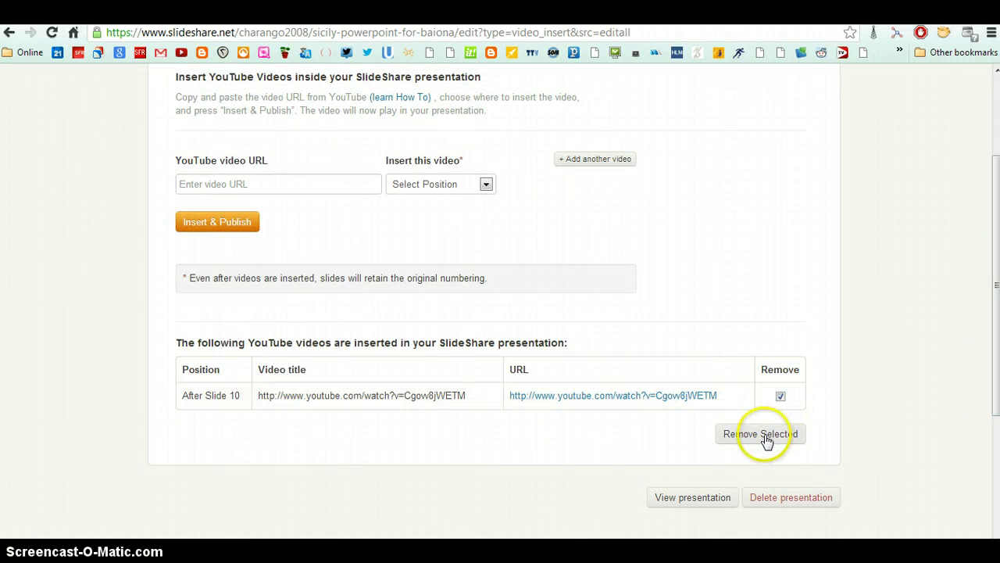
left_click(765, 436)
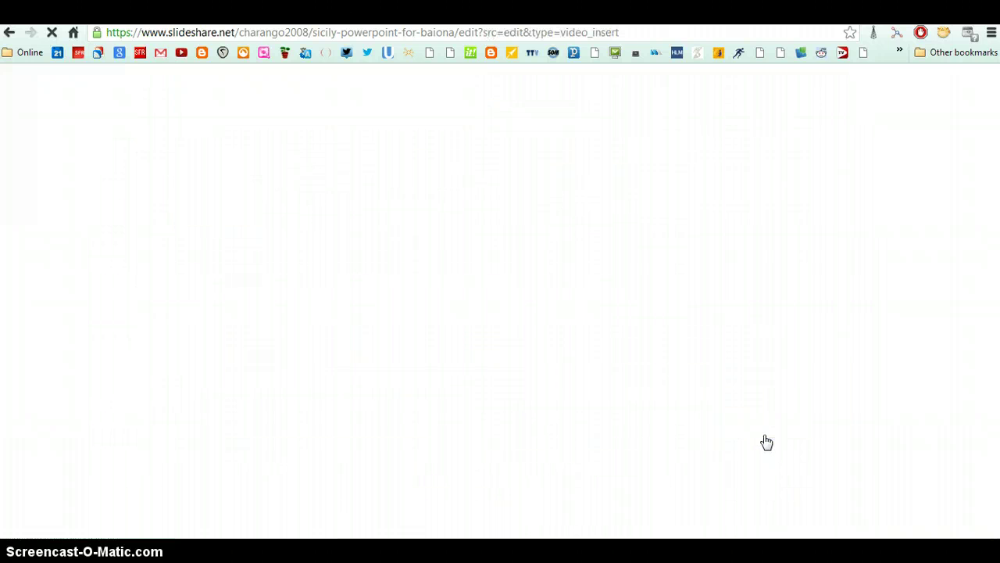
left_click(749, 440)
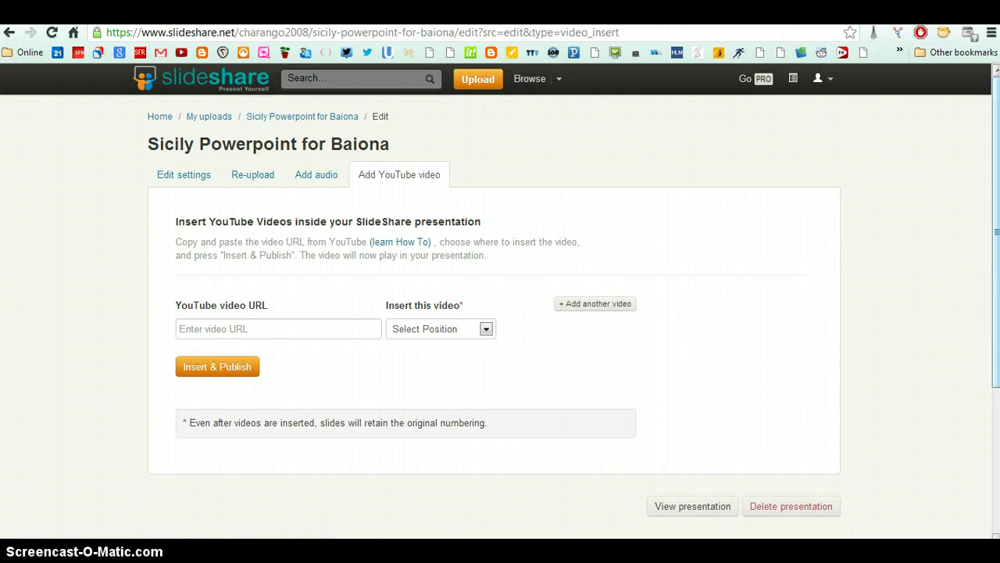
View the presentation and open its customization options for the embed code.
left_click_drag(996, 235, 996, 265)
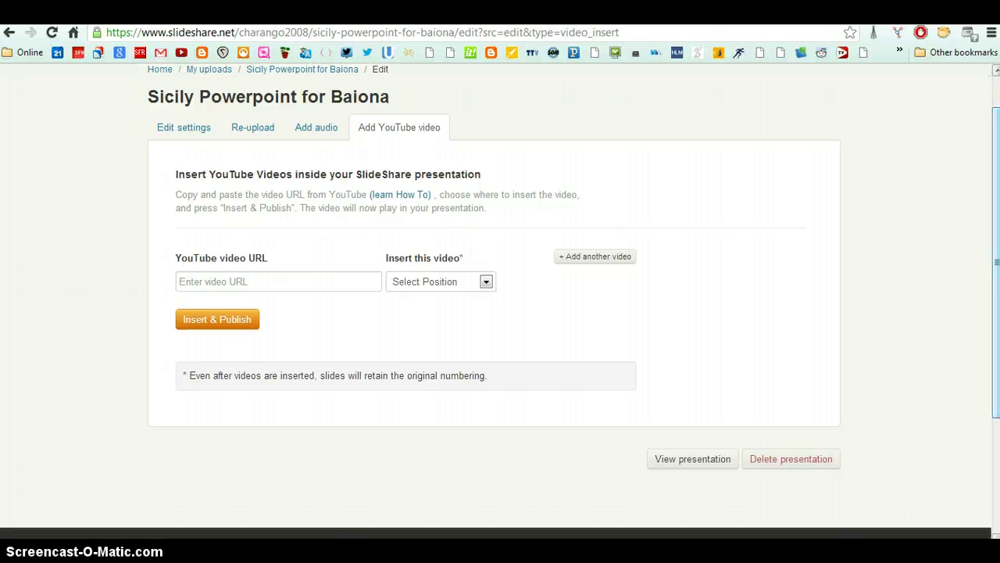
left_click(701, 462)
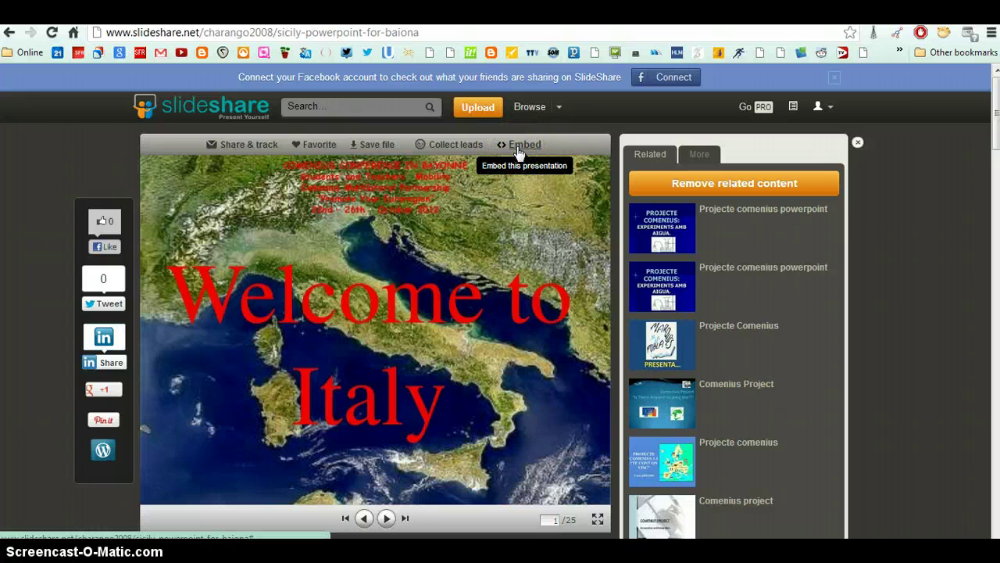
left_click(518, 149)
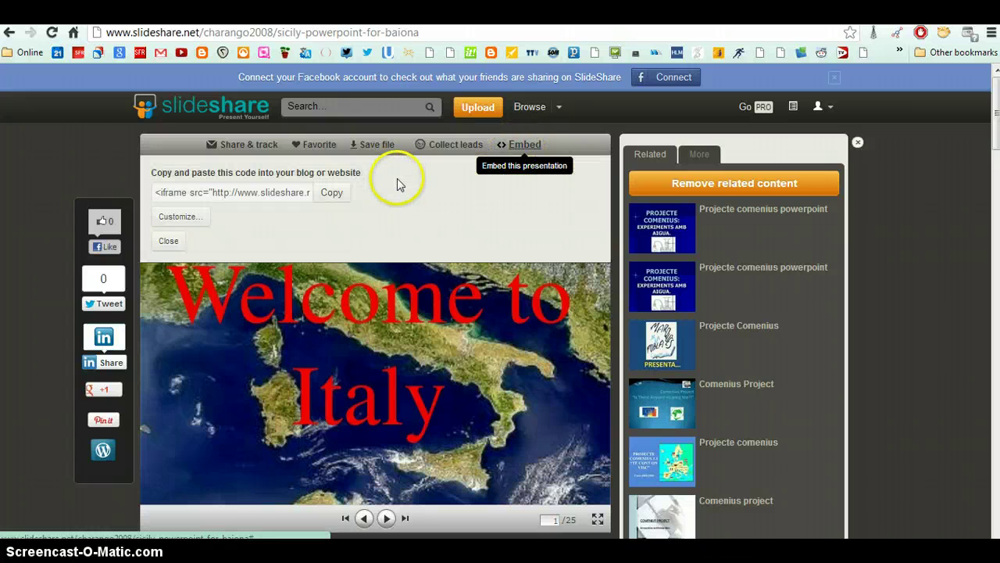
left_click(192, 219)
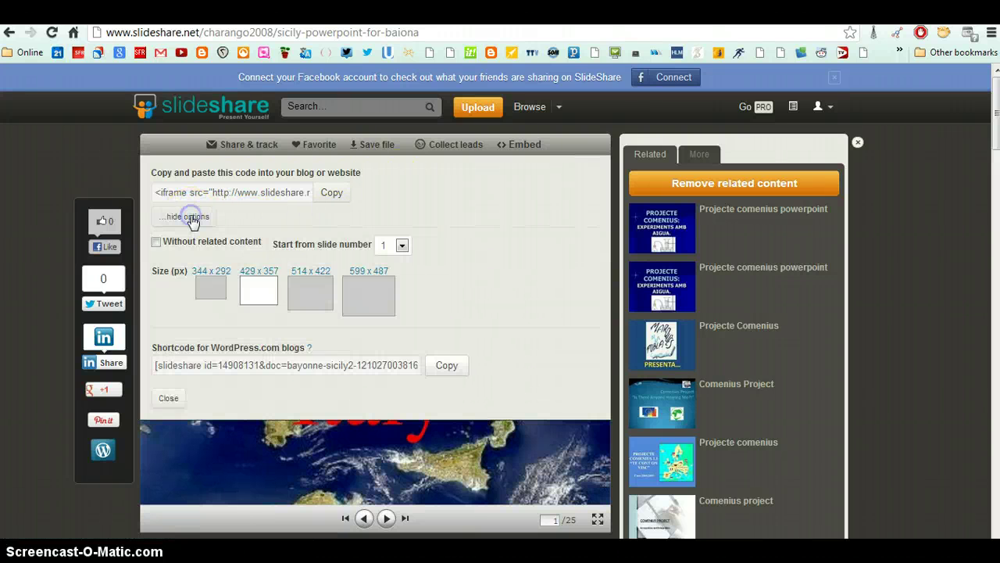
Set the embed size to 514 x 422 px and copy the embed code for a blog or website.
left_click(208, 290)
left_click(254, 295)
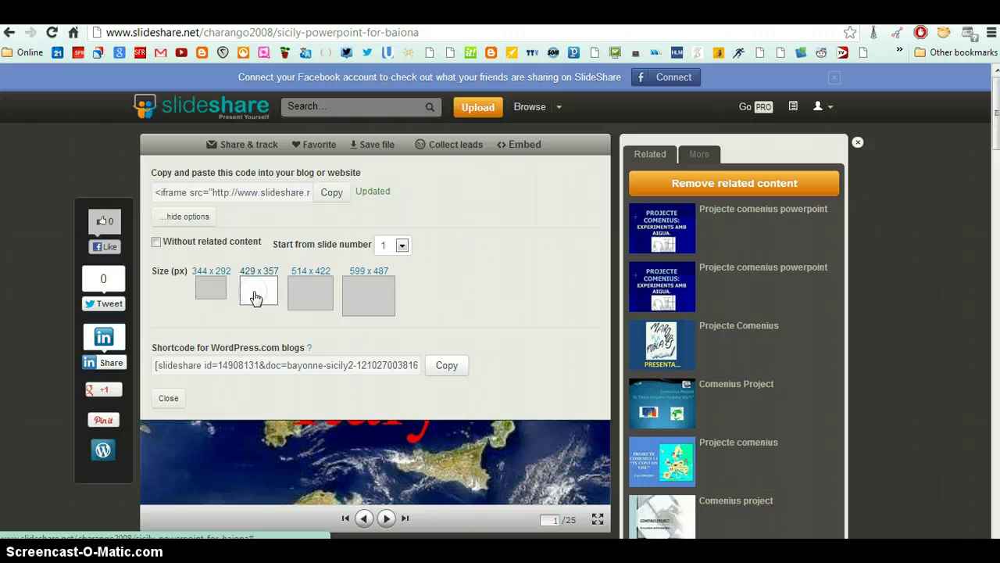
left_click(309, 295)
left_click(328, 250)
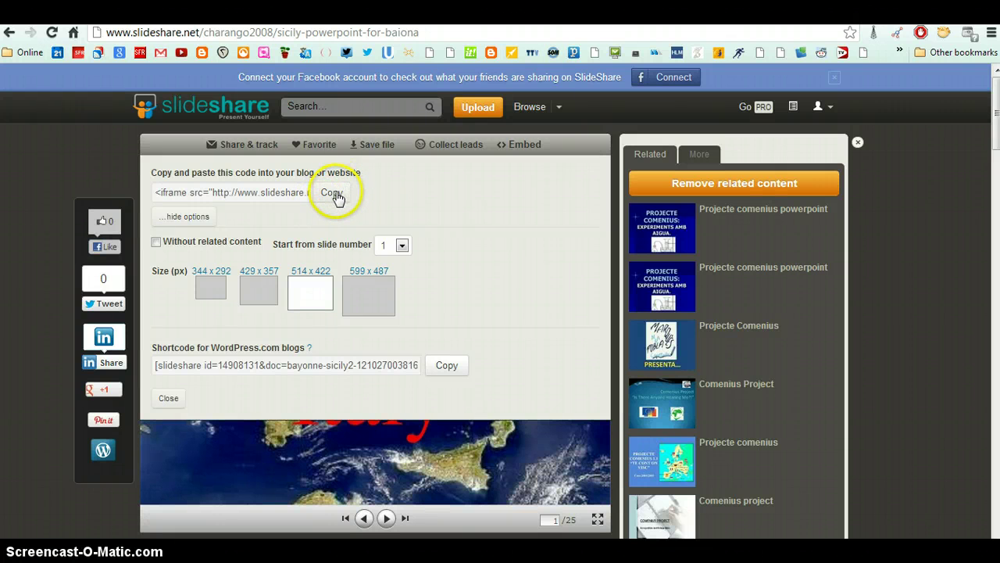
left_click(332, 193)
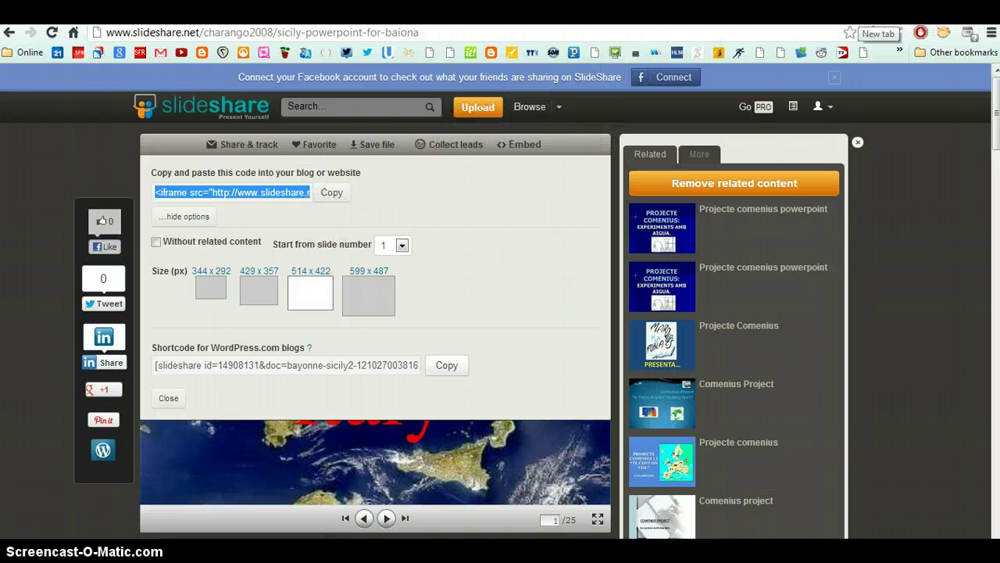
Switch to Blogger in a new browser tab via blogspot.com and start a new post in the Promote Your Euroregion blog.
left_click(872, 17)
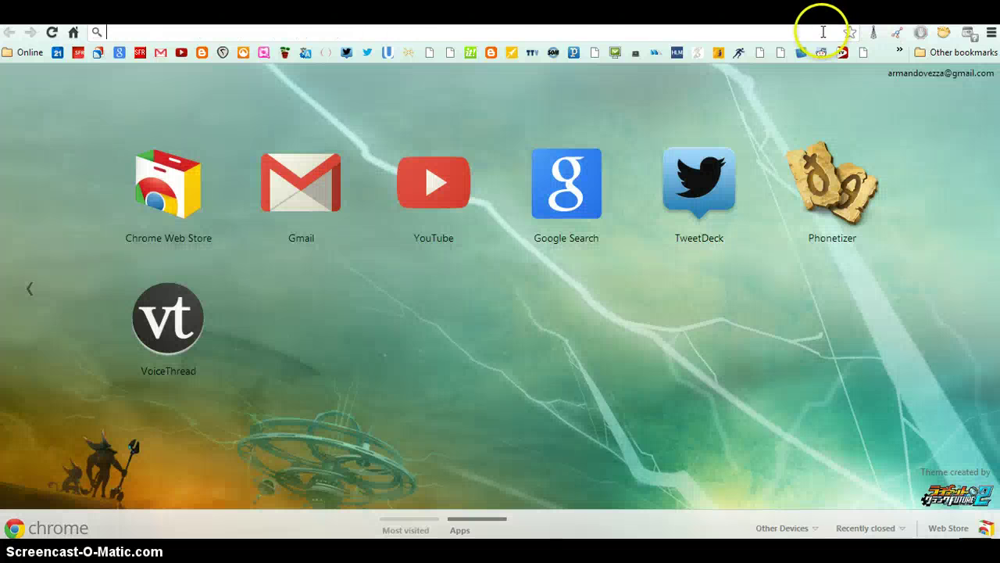
type("blogspot.com")
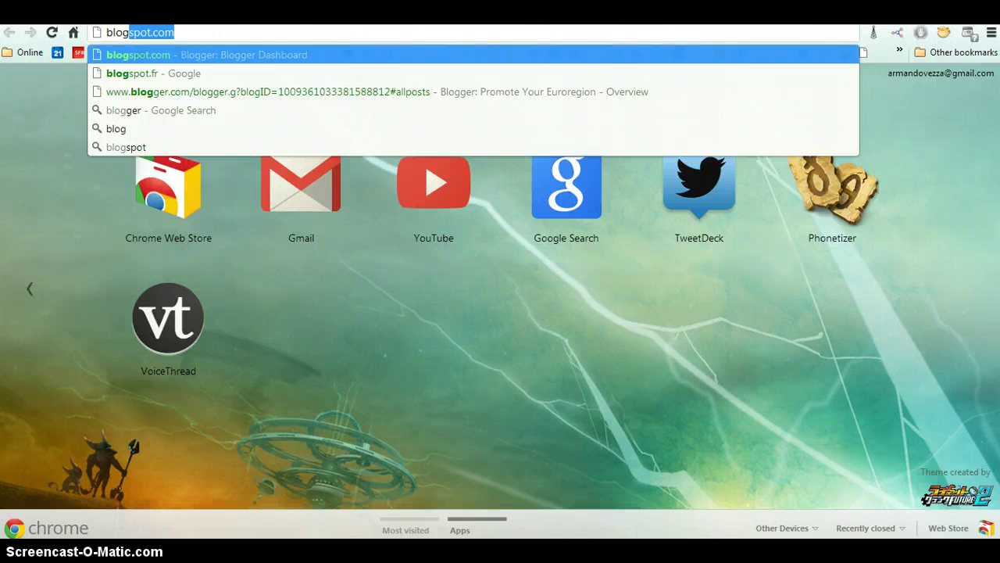
key("Return")
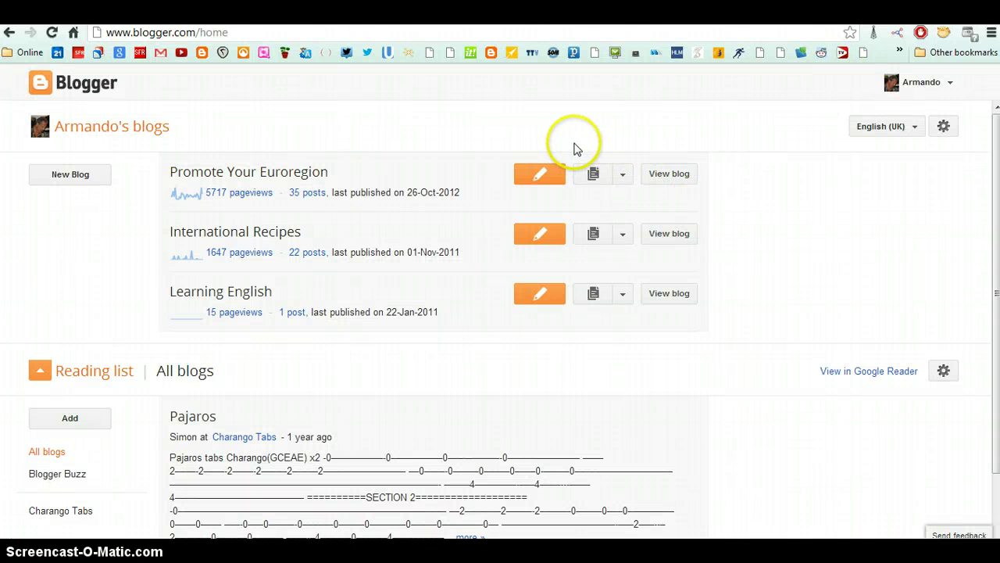
left_click(546, 179)
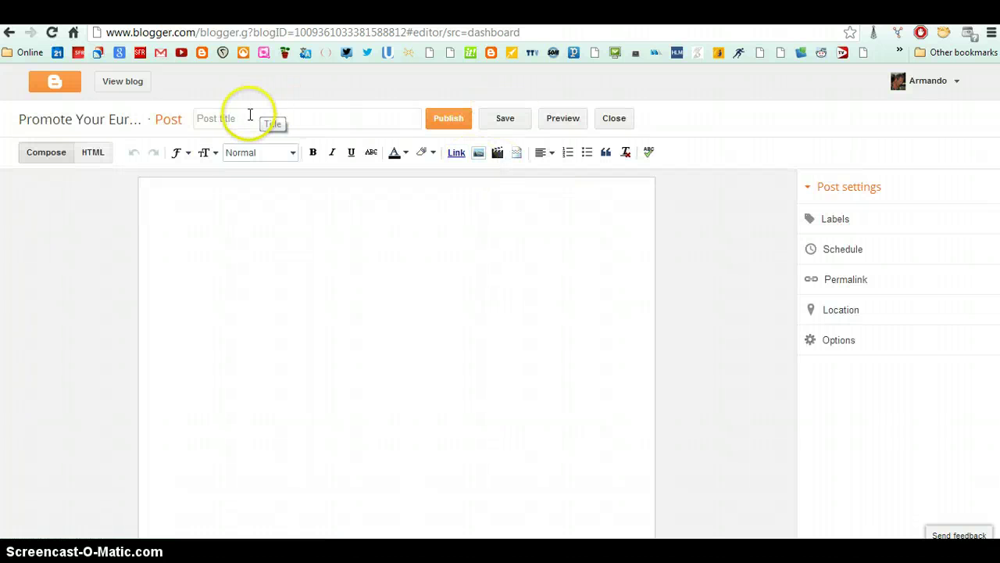
Title the post "Sicily presentation in Baiona" and place the cursor in the post body.
left_click(248, 117)
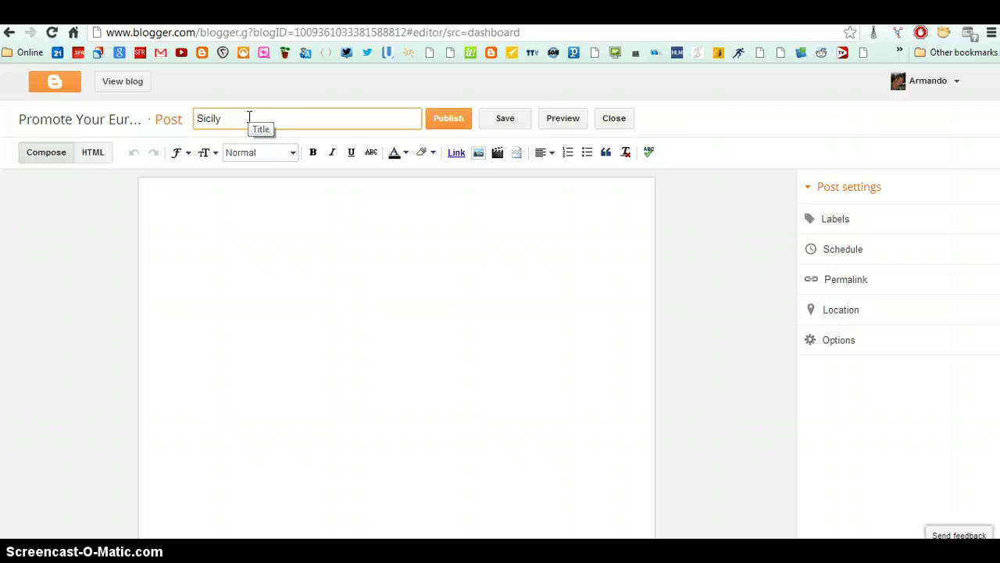
type("presentation in B")
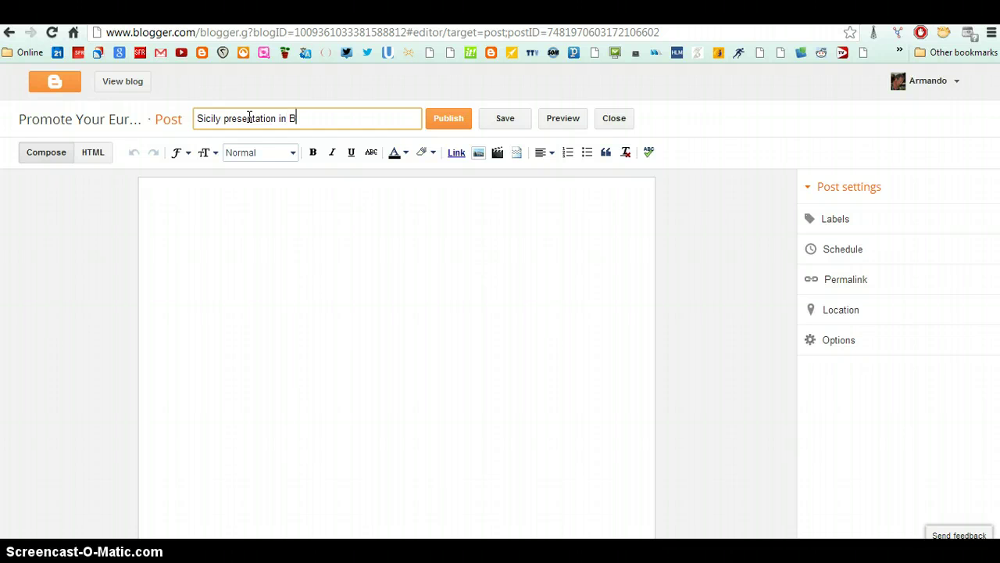
type("aiona")
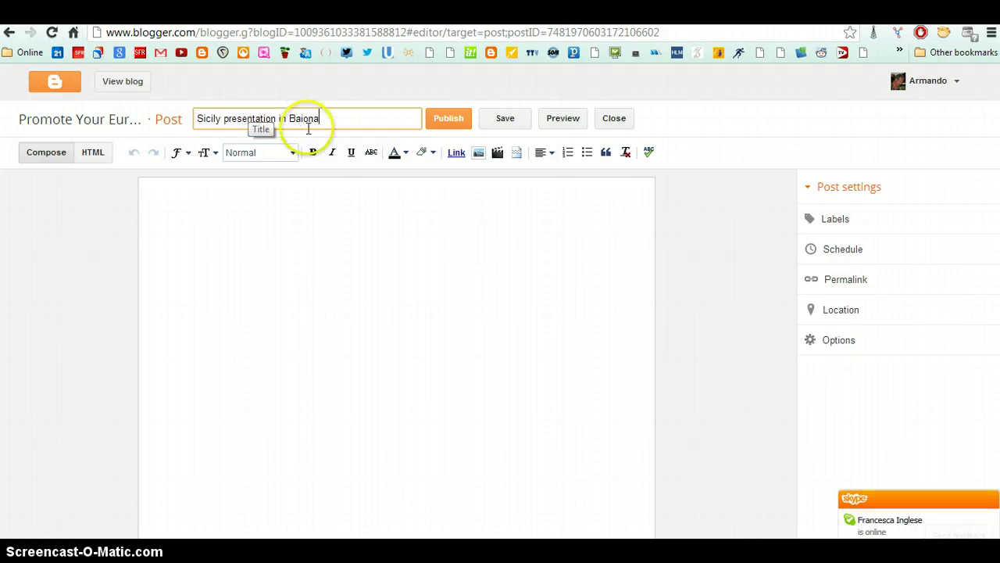
left_click(167, 215)
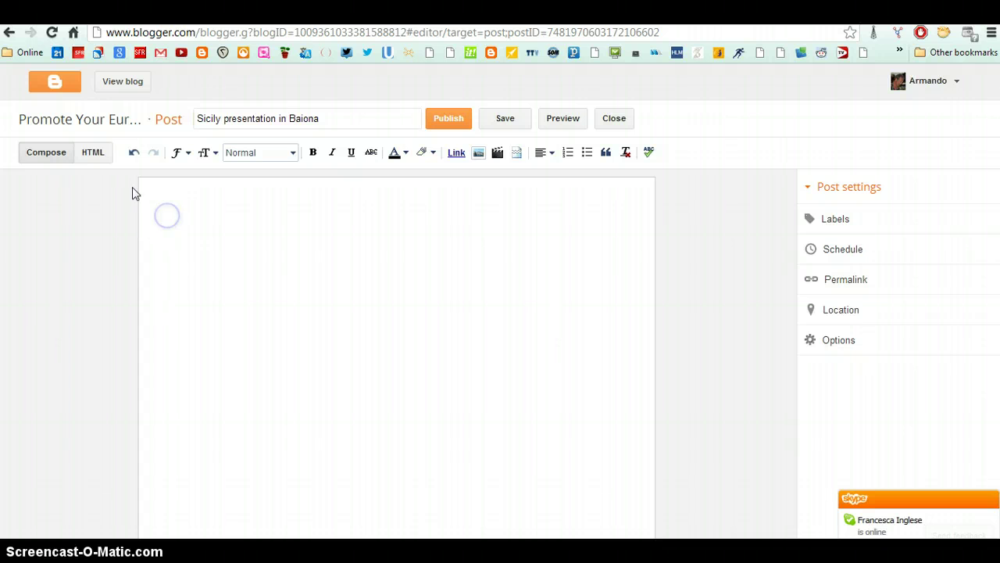
Paste the copied SlideShare embed code into the post's HTML source and review the embedded presentation in the Compose view.
left_click(96, 159)
left_click(93, 155)
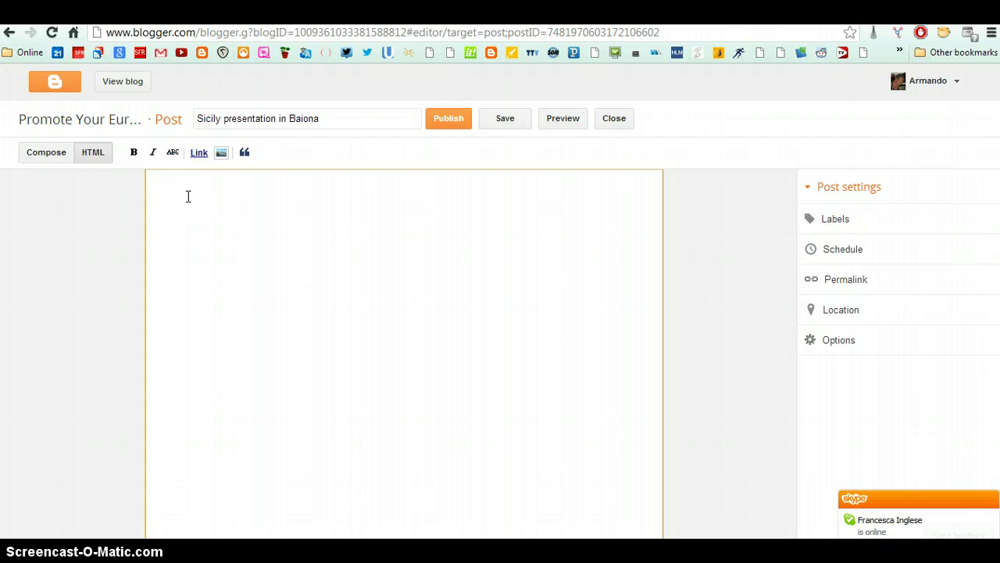
key("ctrl+v")
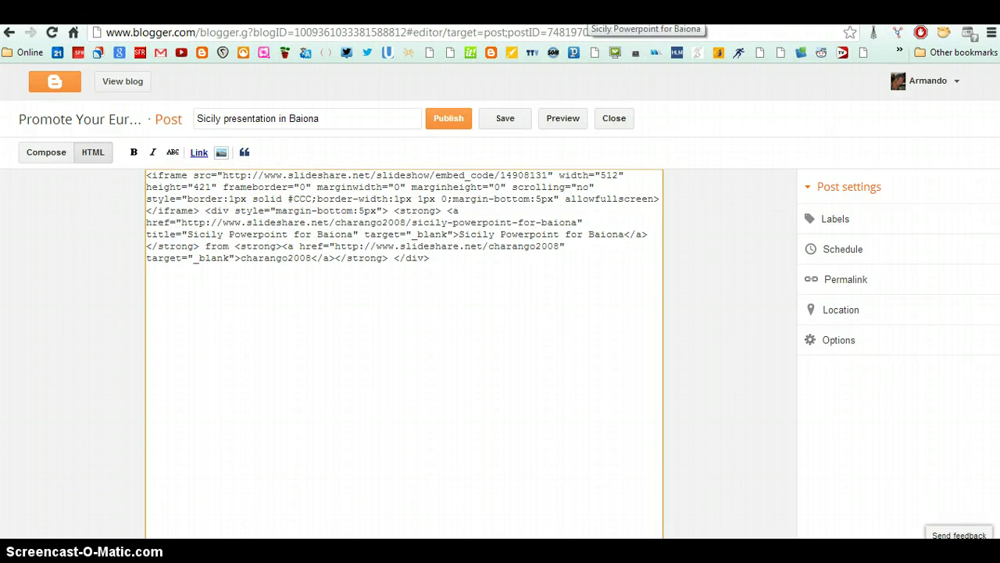
left_click(594, 11)
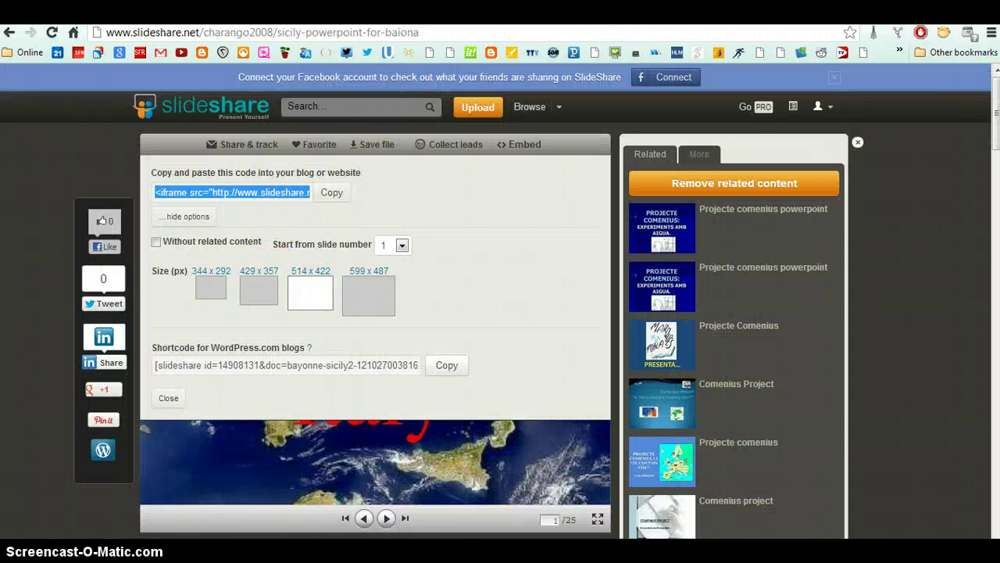
left_click(789, 12)
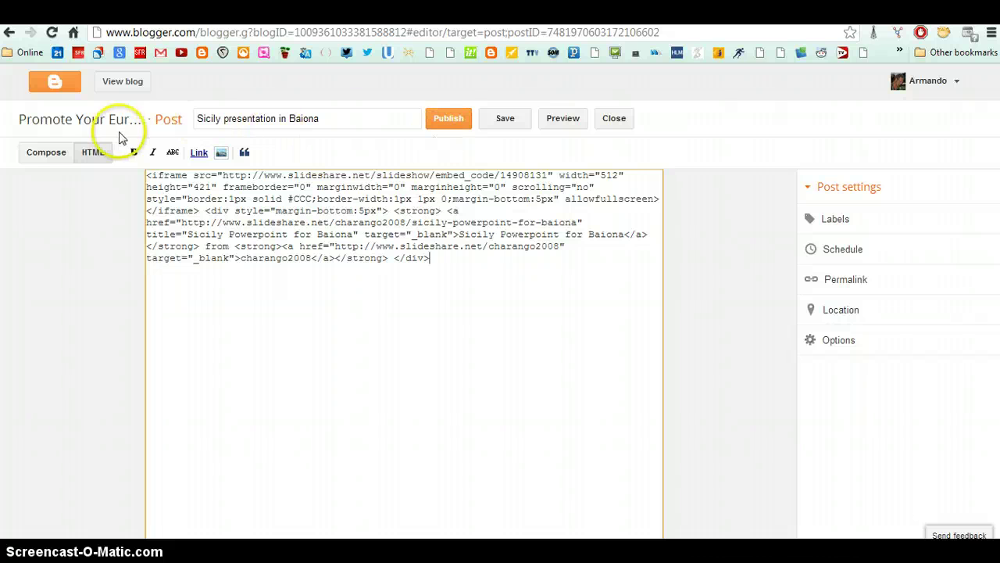
left_click(48, 159)
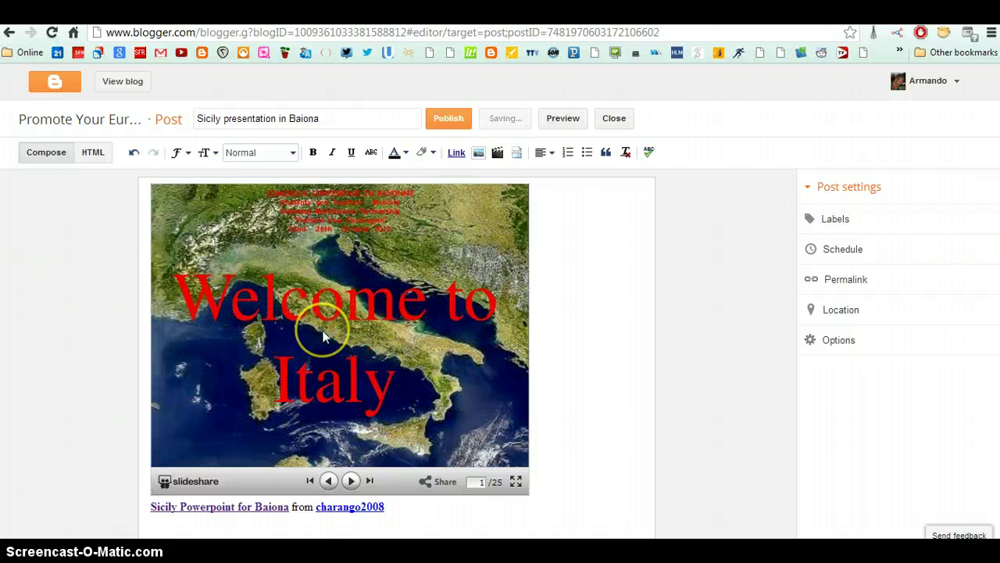
left_click_drag(323, 330, 310, 312)
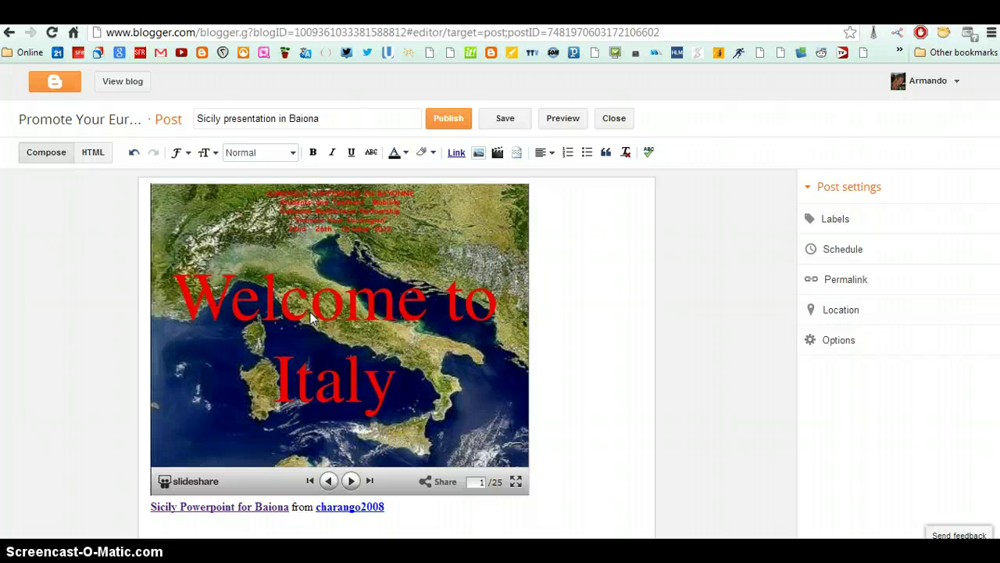
left_click_drag(310, 312, 302, 508)
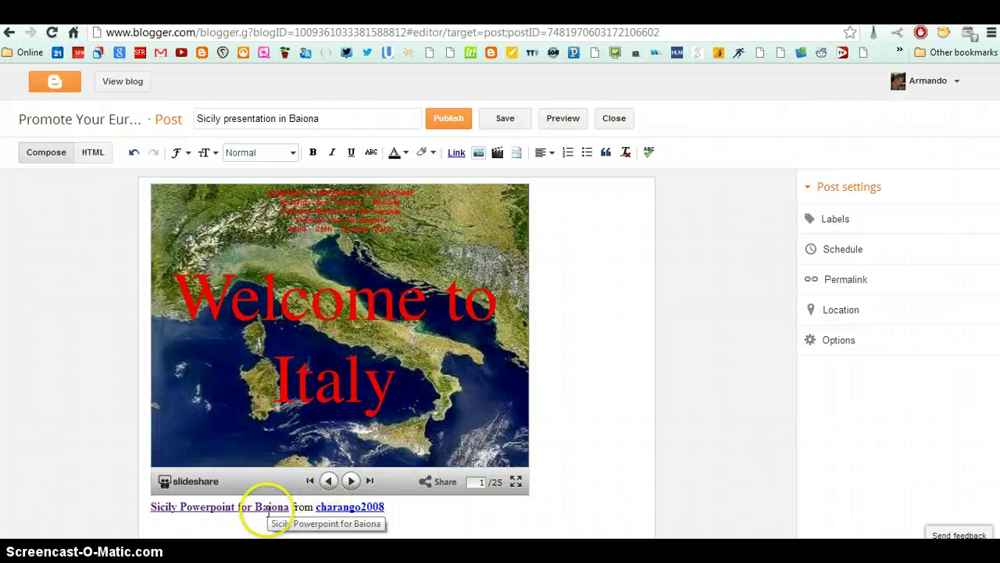
Delete the HTML from title="Sicily Powerpoint for Baiona" through the last </strong> tag, keeping the final </div>, and return to the Compose view.
left_click(90, 159)
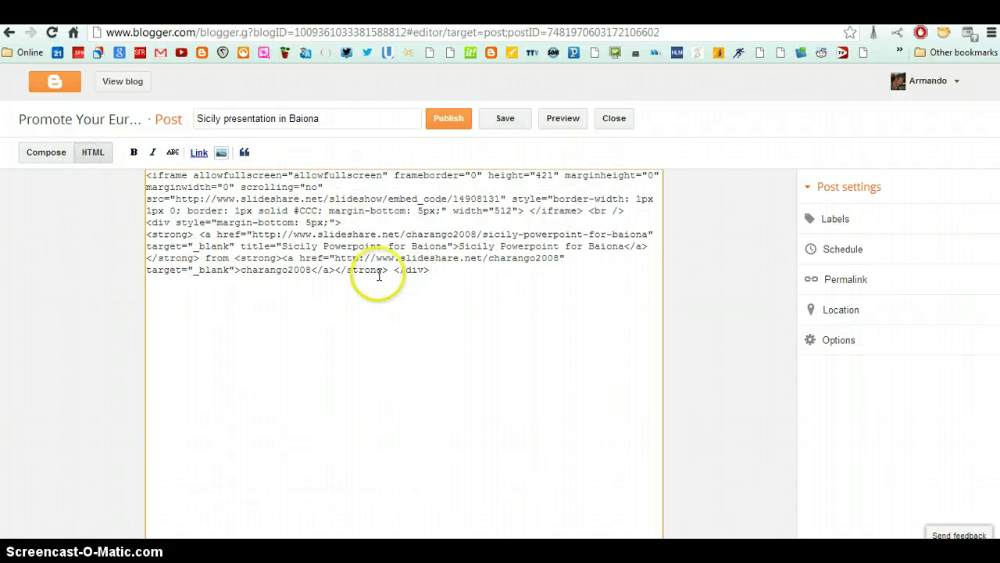
left_click(386, 272)
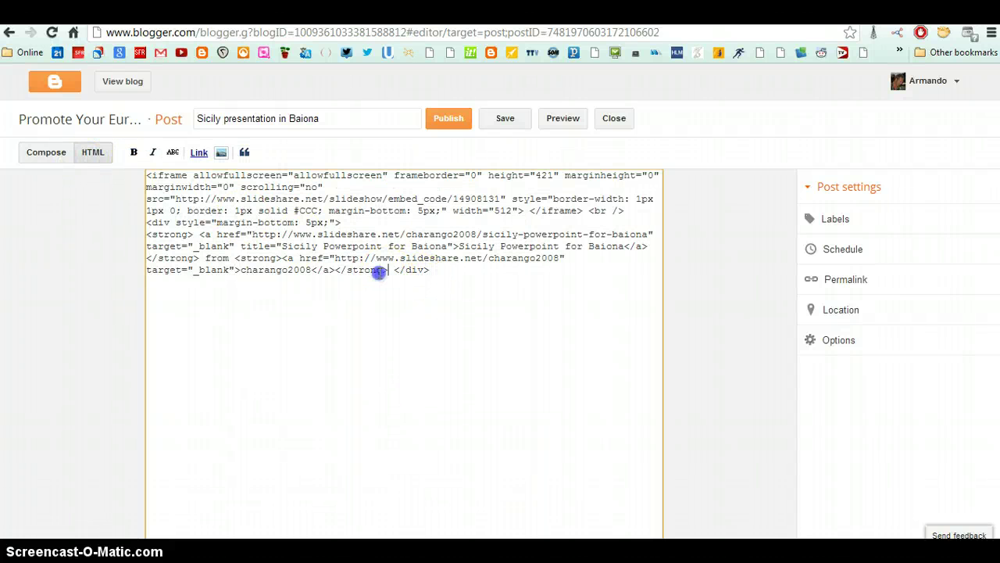
left_click_drag(356, 278, 247, 246)
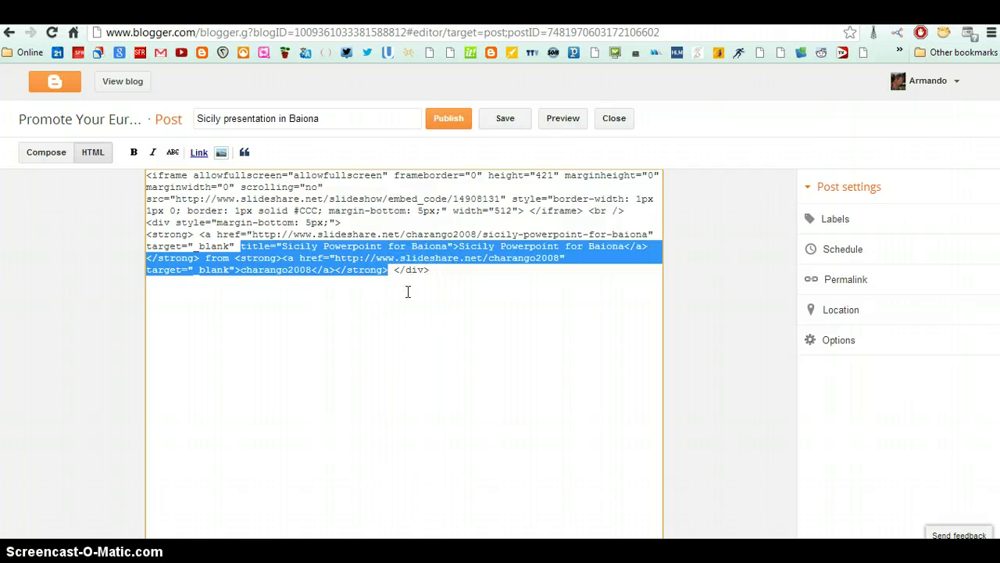
key("Delete")
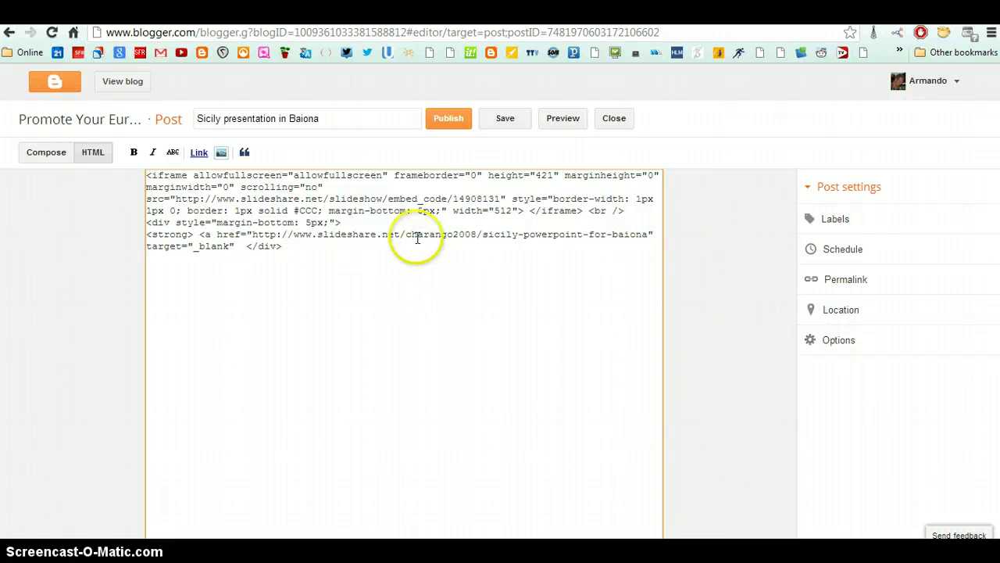
left_click(46, 151)
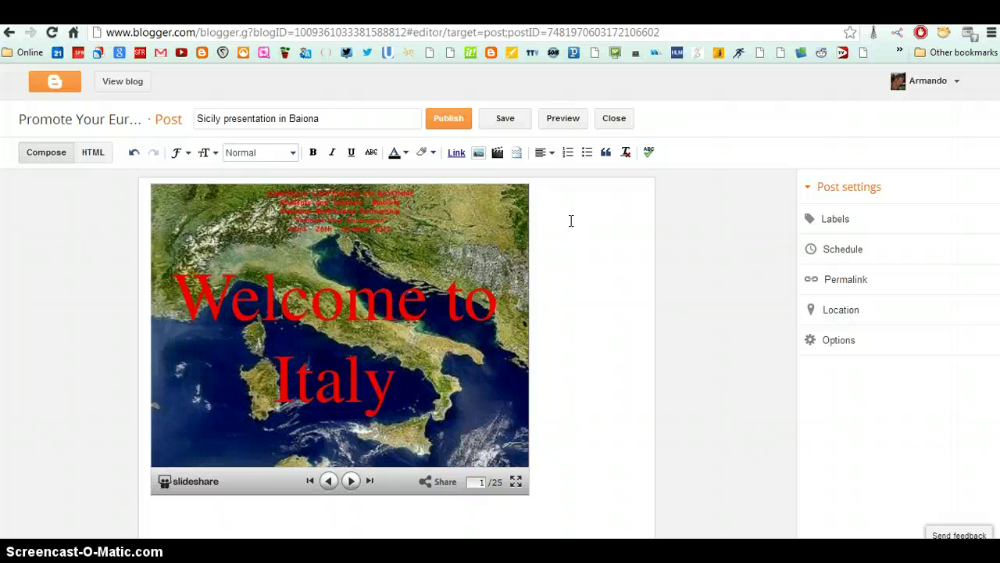
left_click(580, 232)
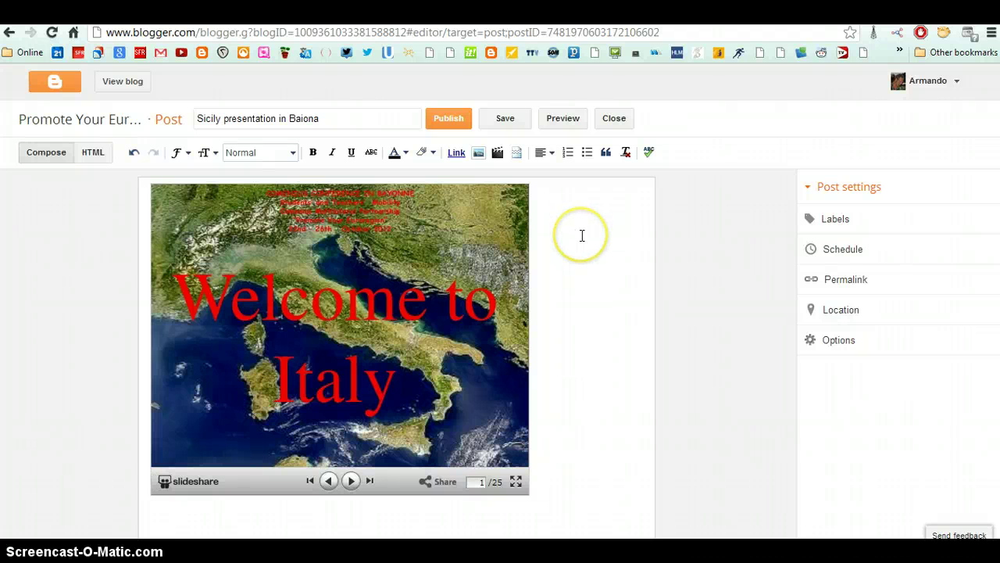